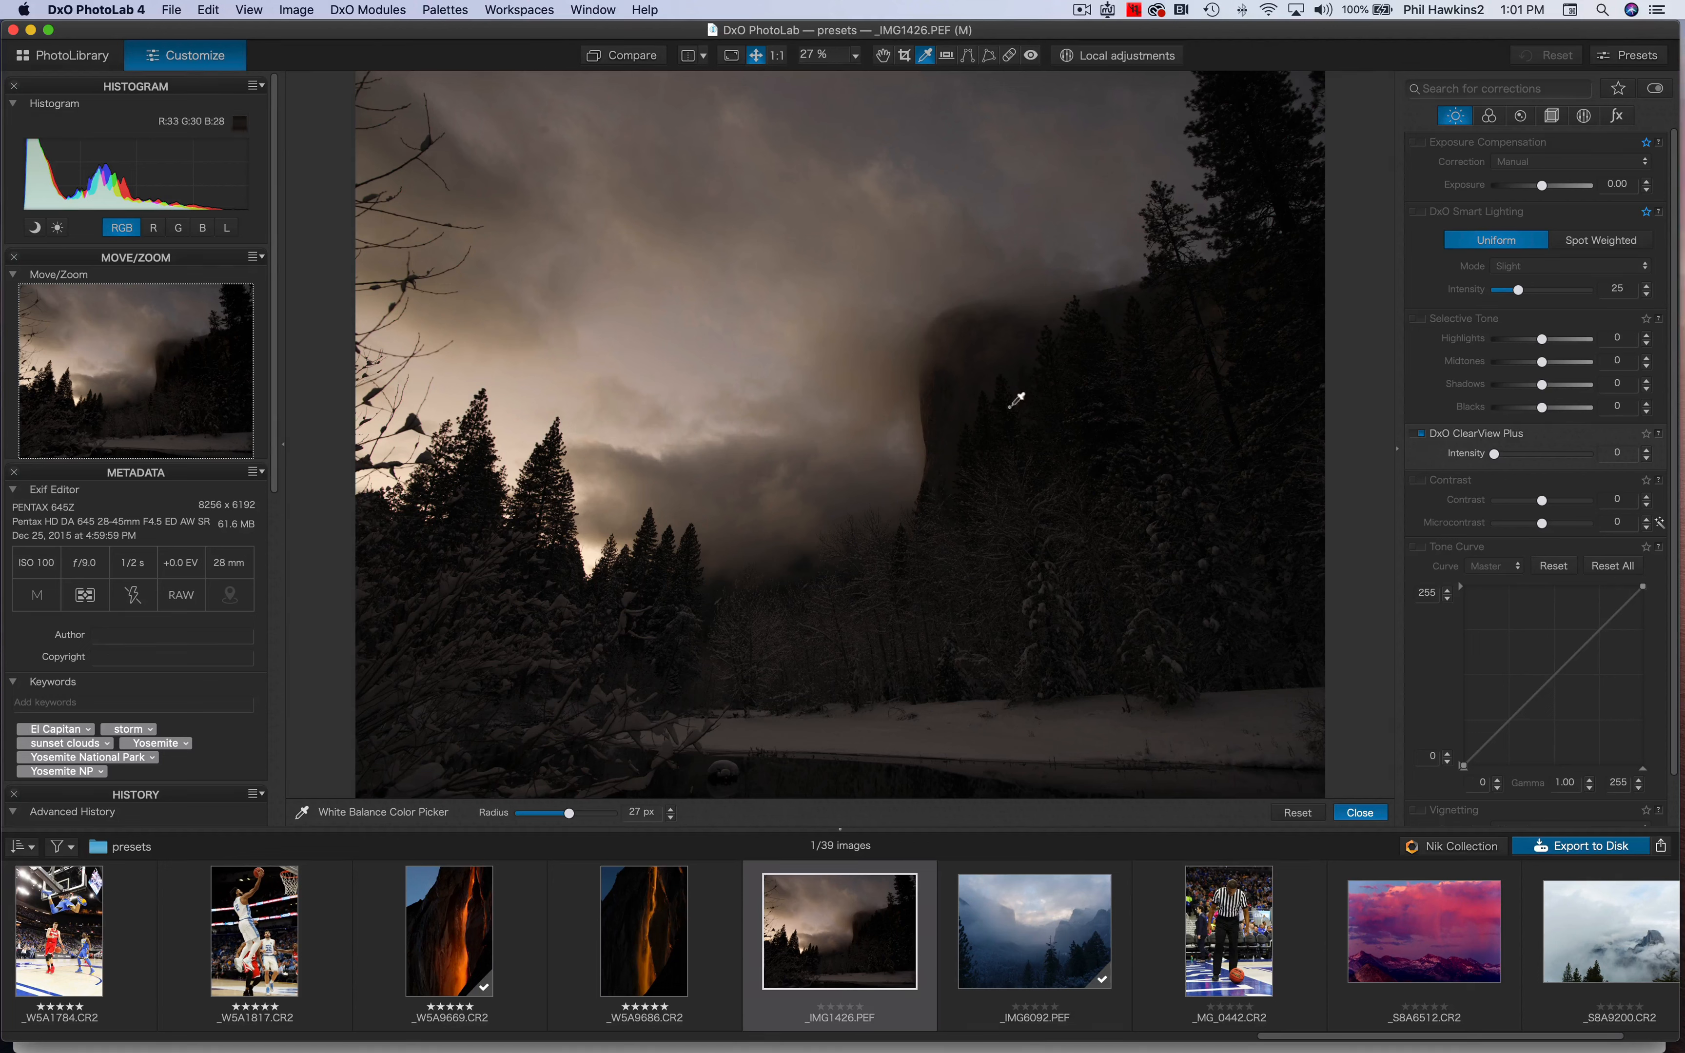
# - Create a virtual copy of the _IMG1426.PEF photo
pyautogui.click(1055, 540)
pyautogui.press('super+d')
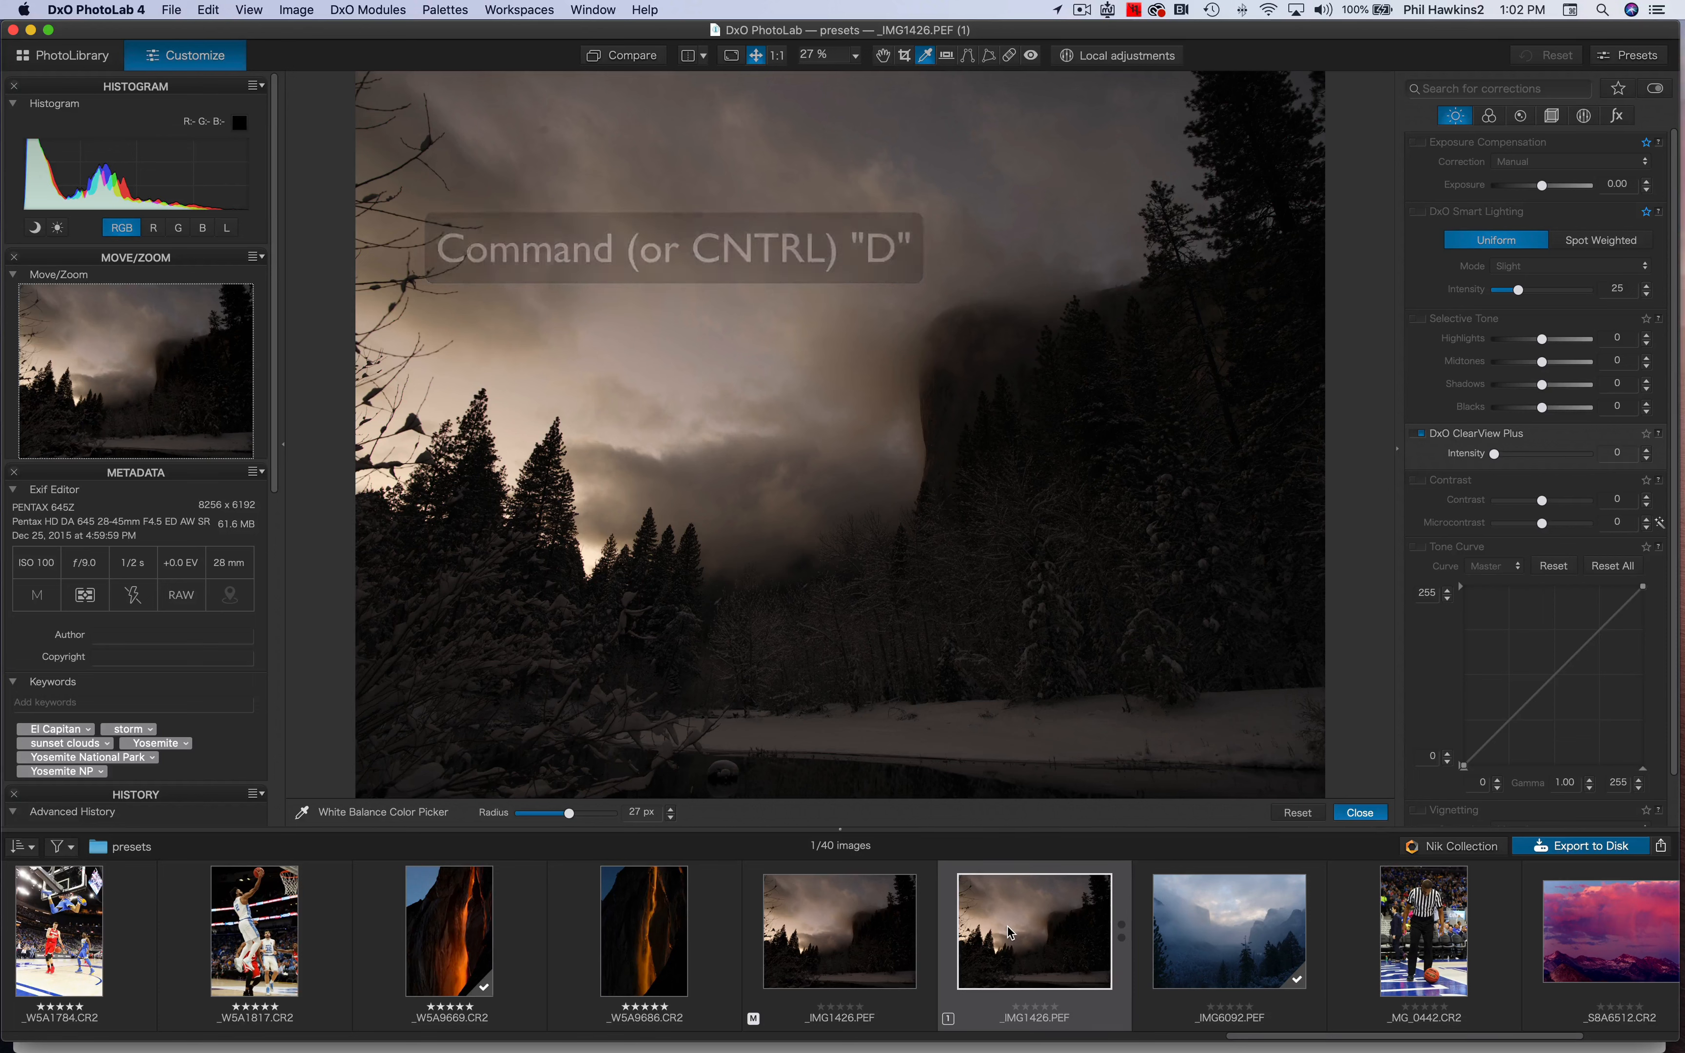
pyautogui.click(296, 10)
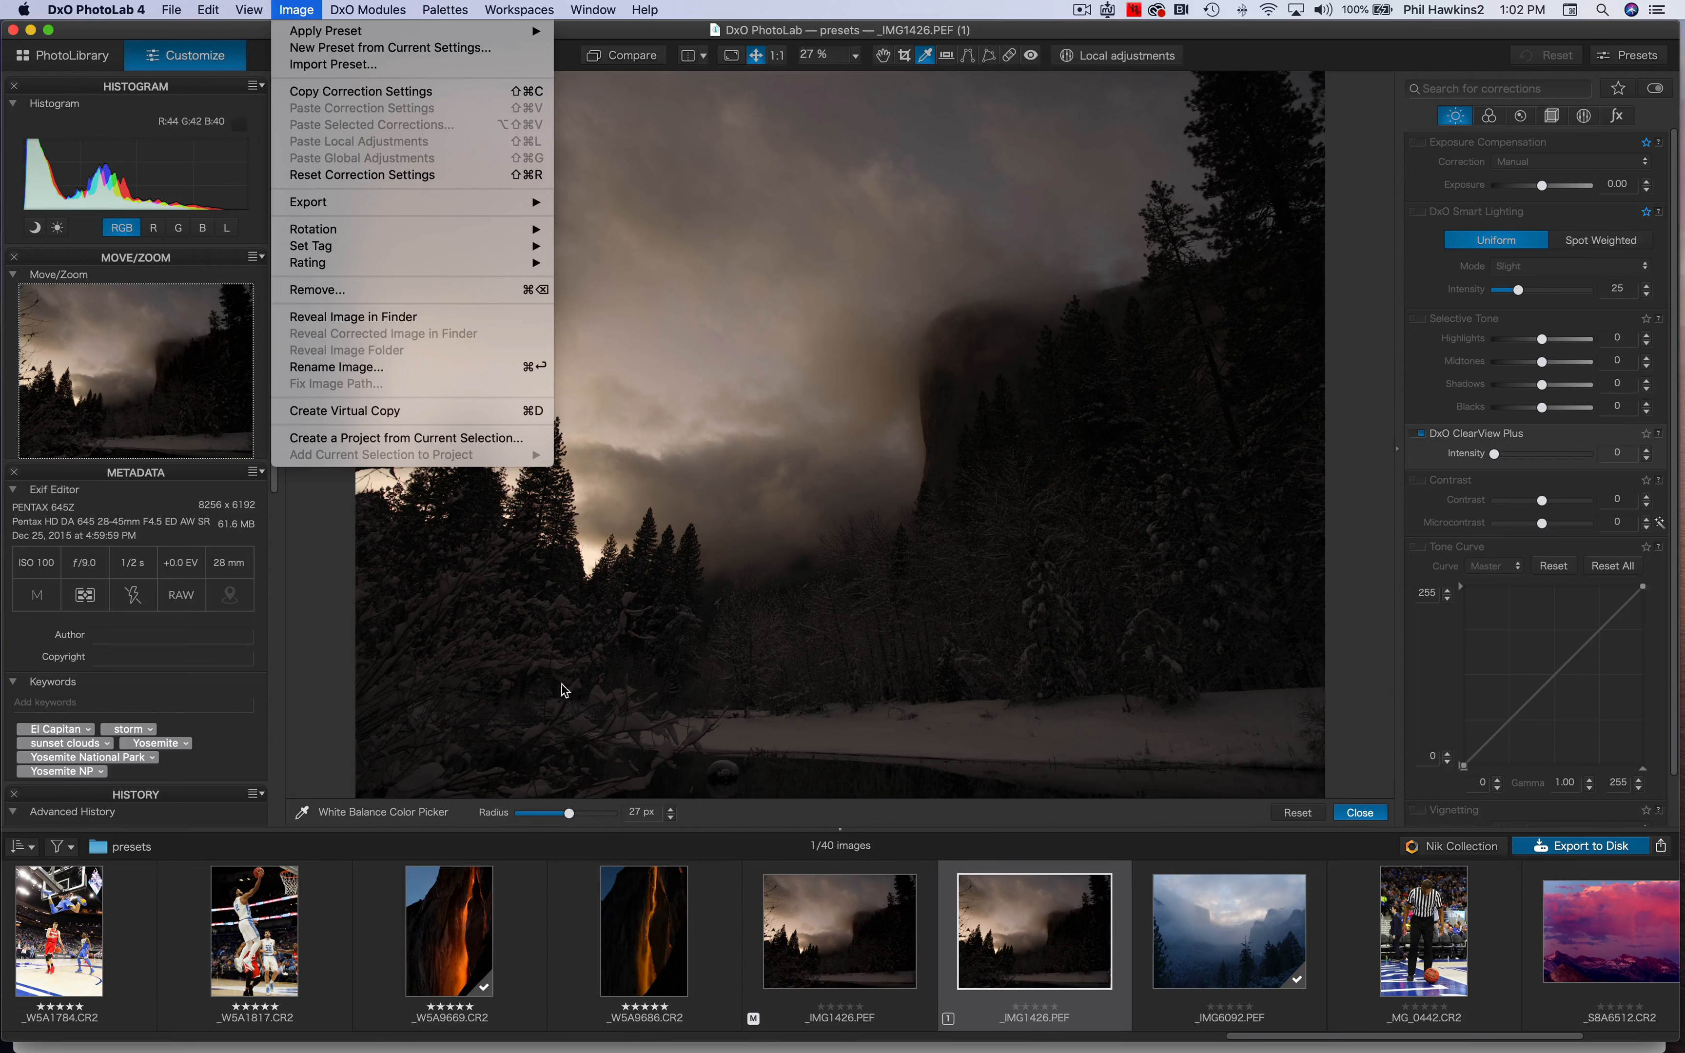
pyautogui.click(905, 778)
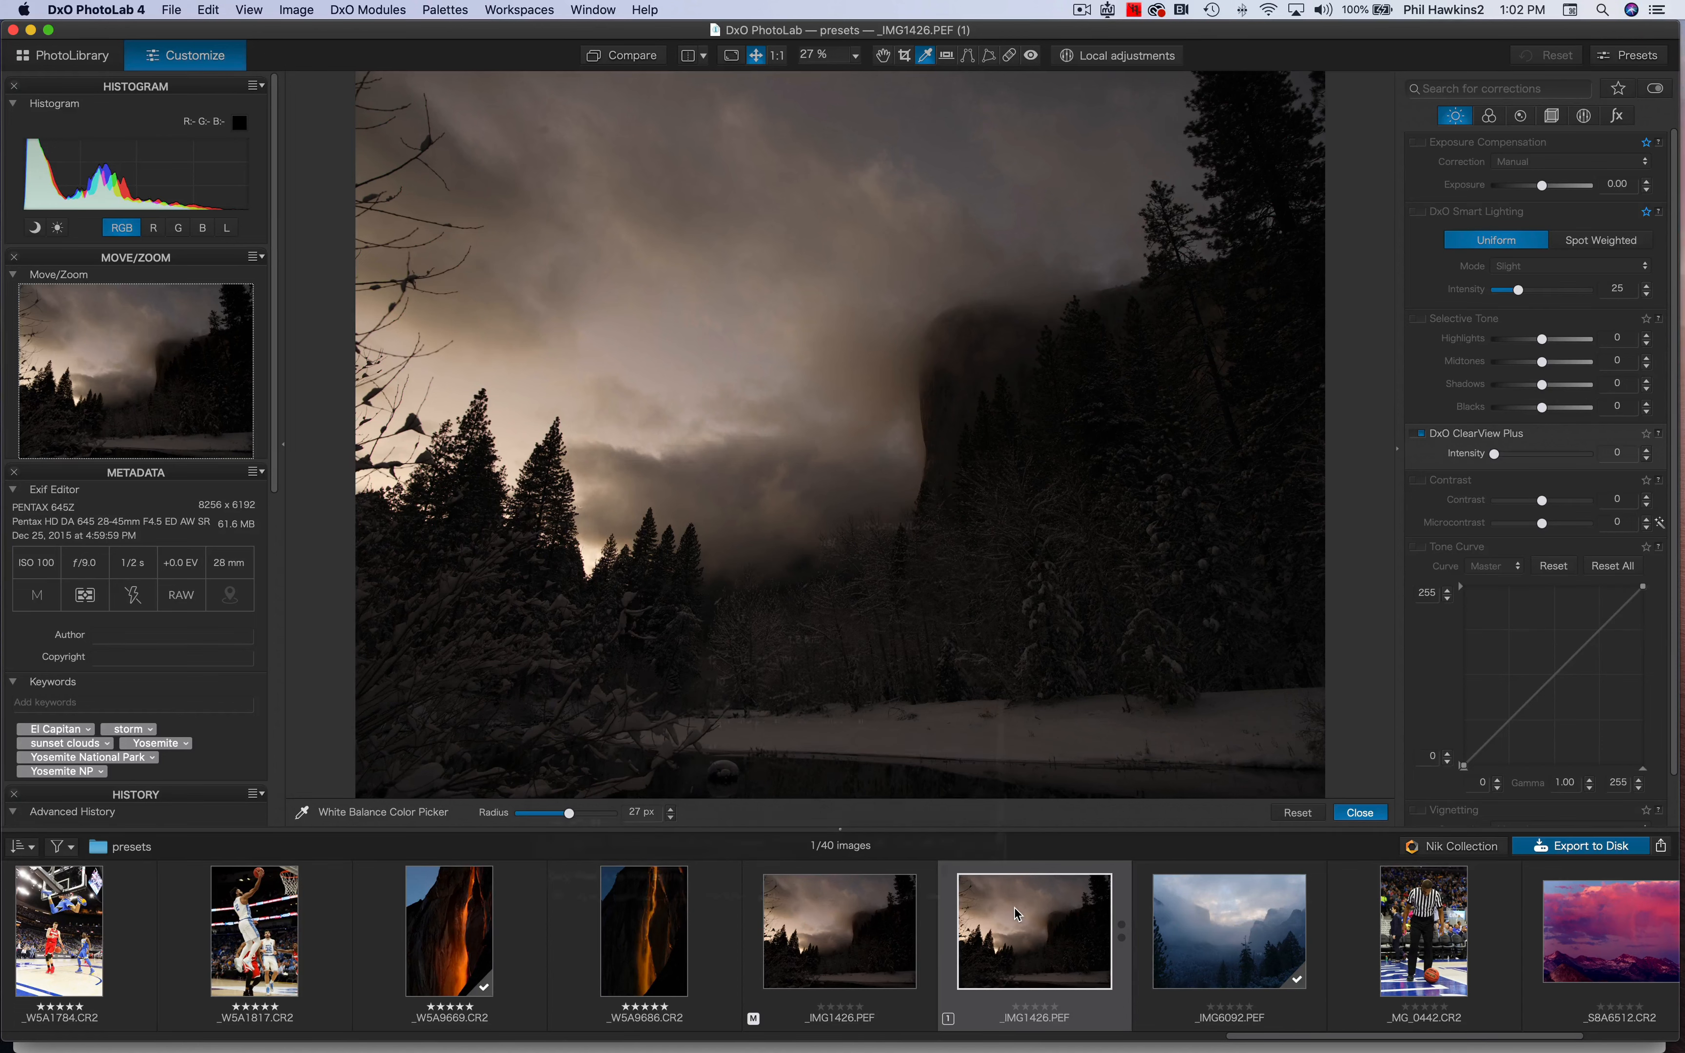
# - Raise the Selective Tone shadows of the _IMG1426.PEF virtual copy to 34
pyautogui.moveTo(1014, 907)
pyautogui.click(1542, 385)
pyautogui.moveTo(1545, 388); pyautogui.dragTo(1560, 388)
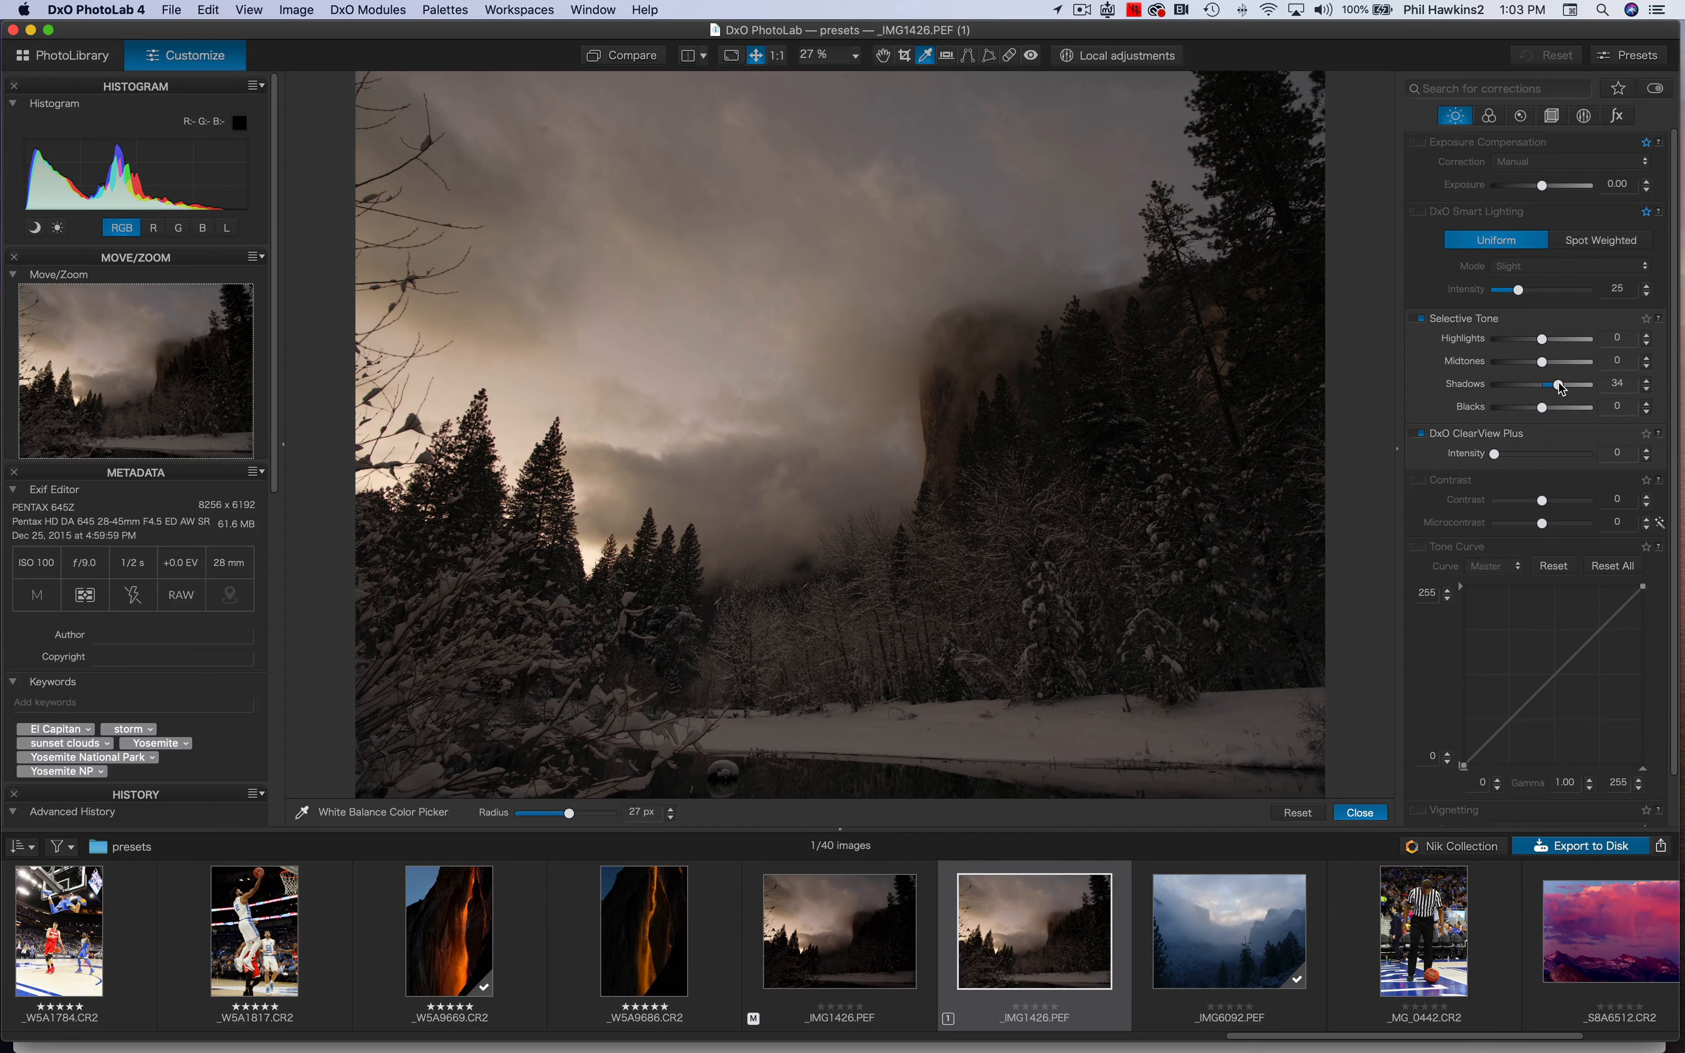
# - View the _IMG1426.PEF master and return to its virtual copy to compare the shadow edit
pyautogui.click(816, 941)
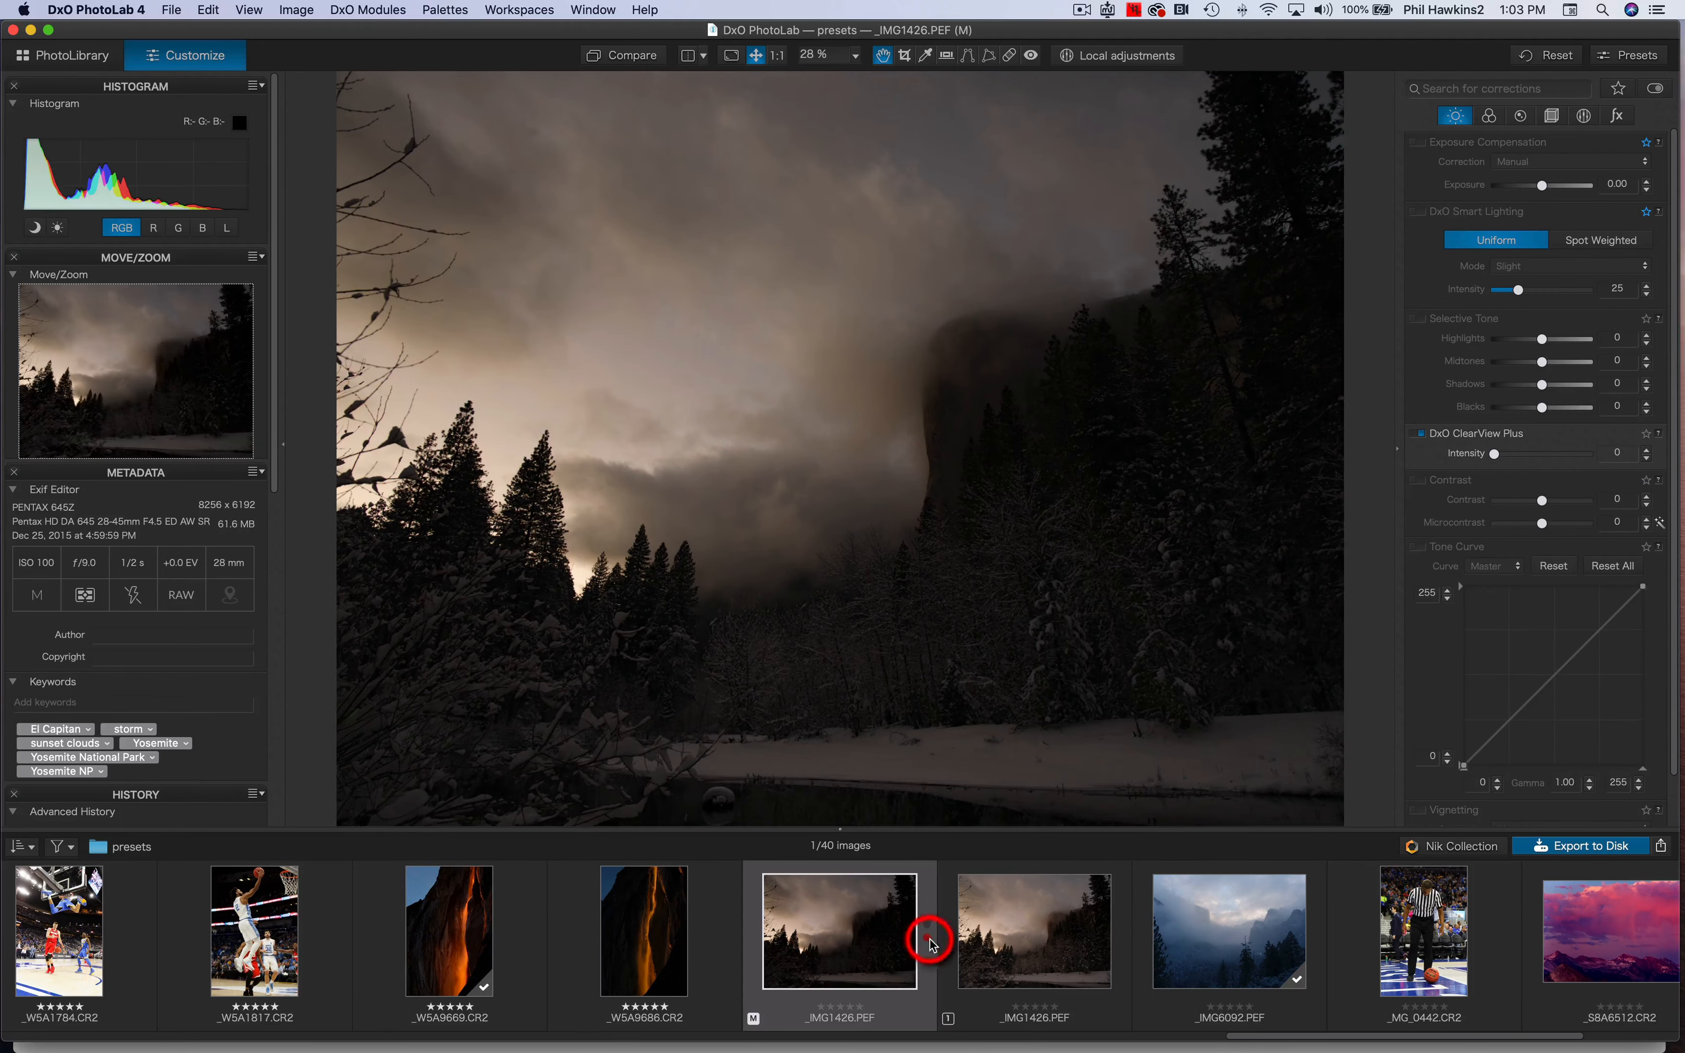
pyautogui.click(1011, 947)
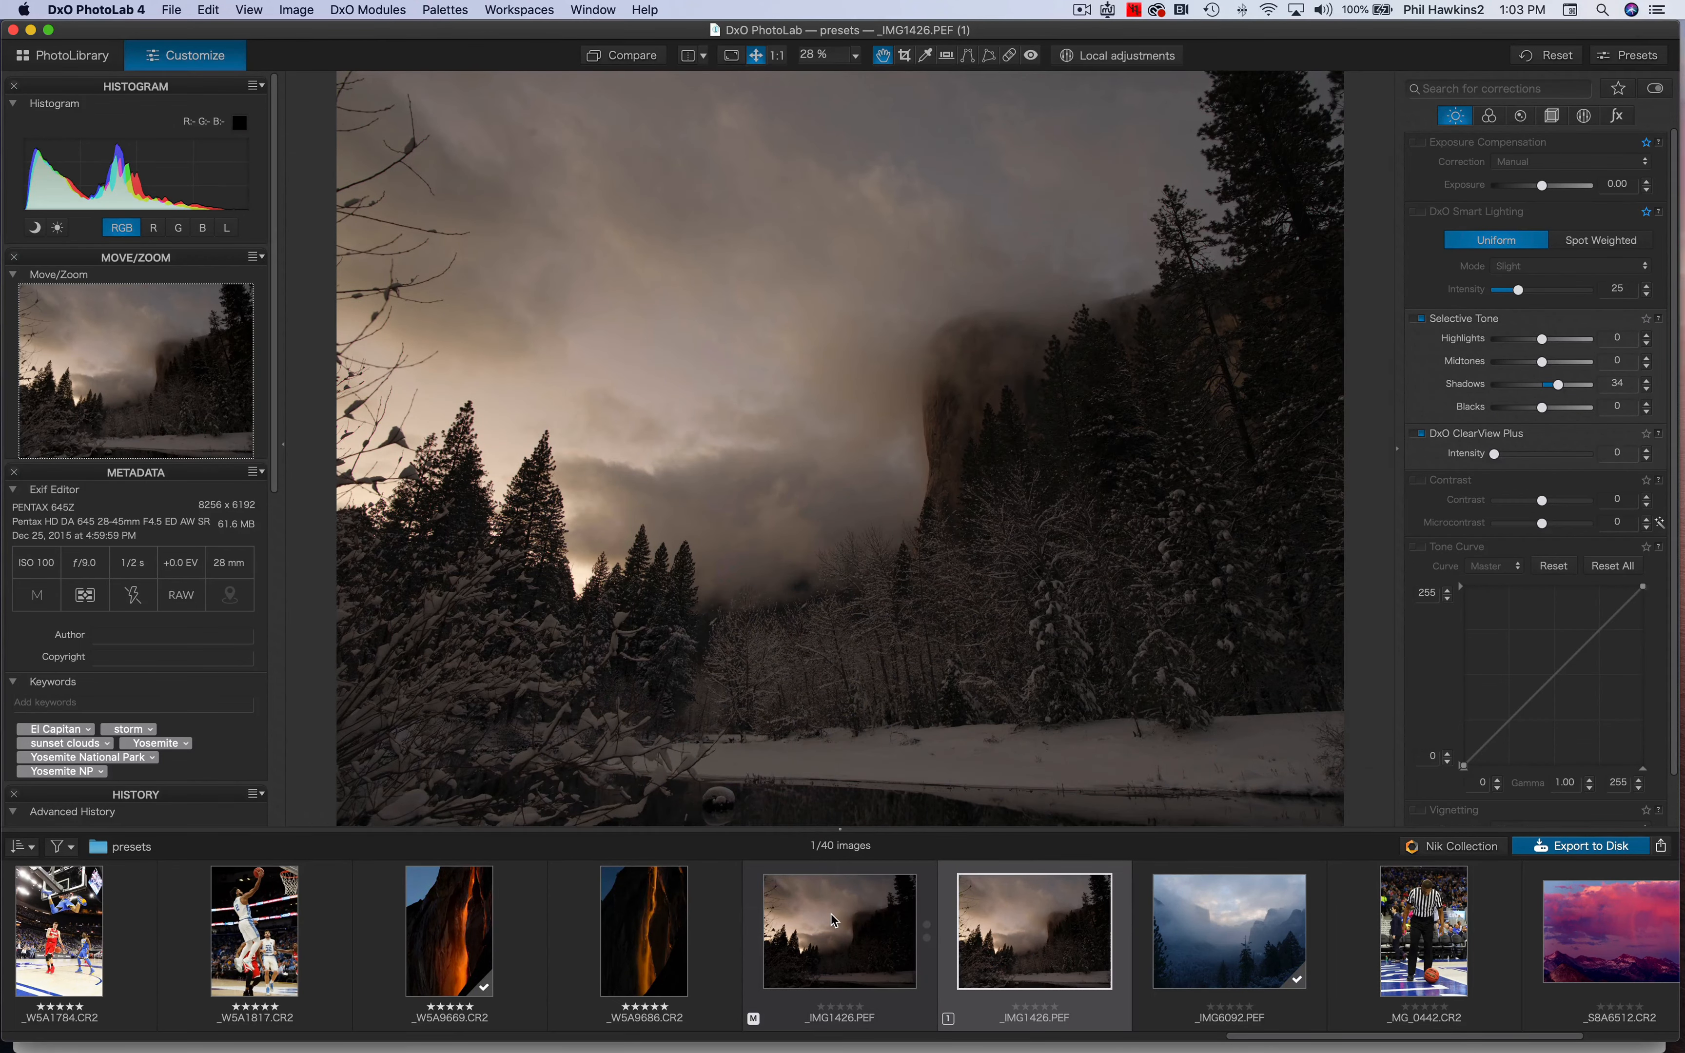
pyautogui.moveTo(835, 921)
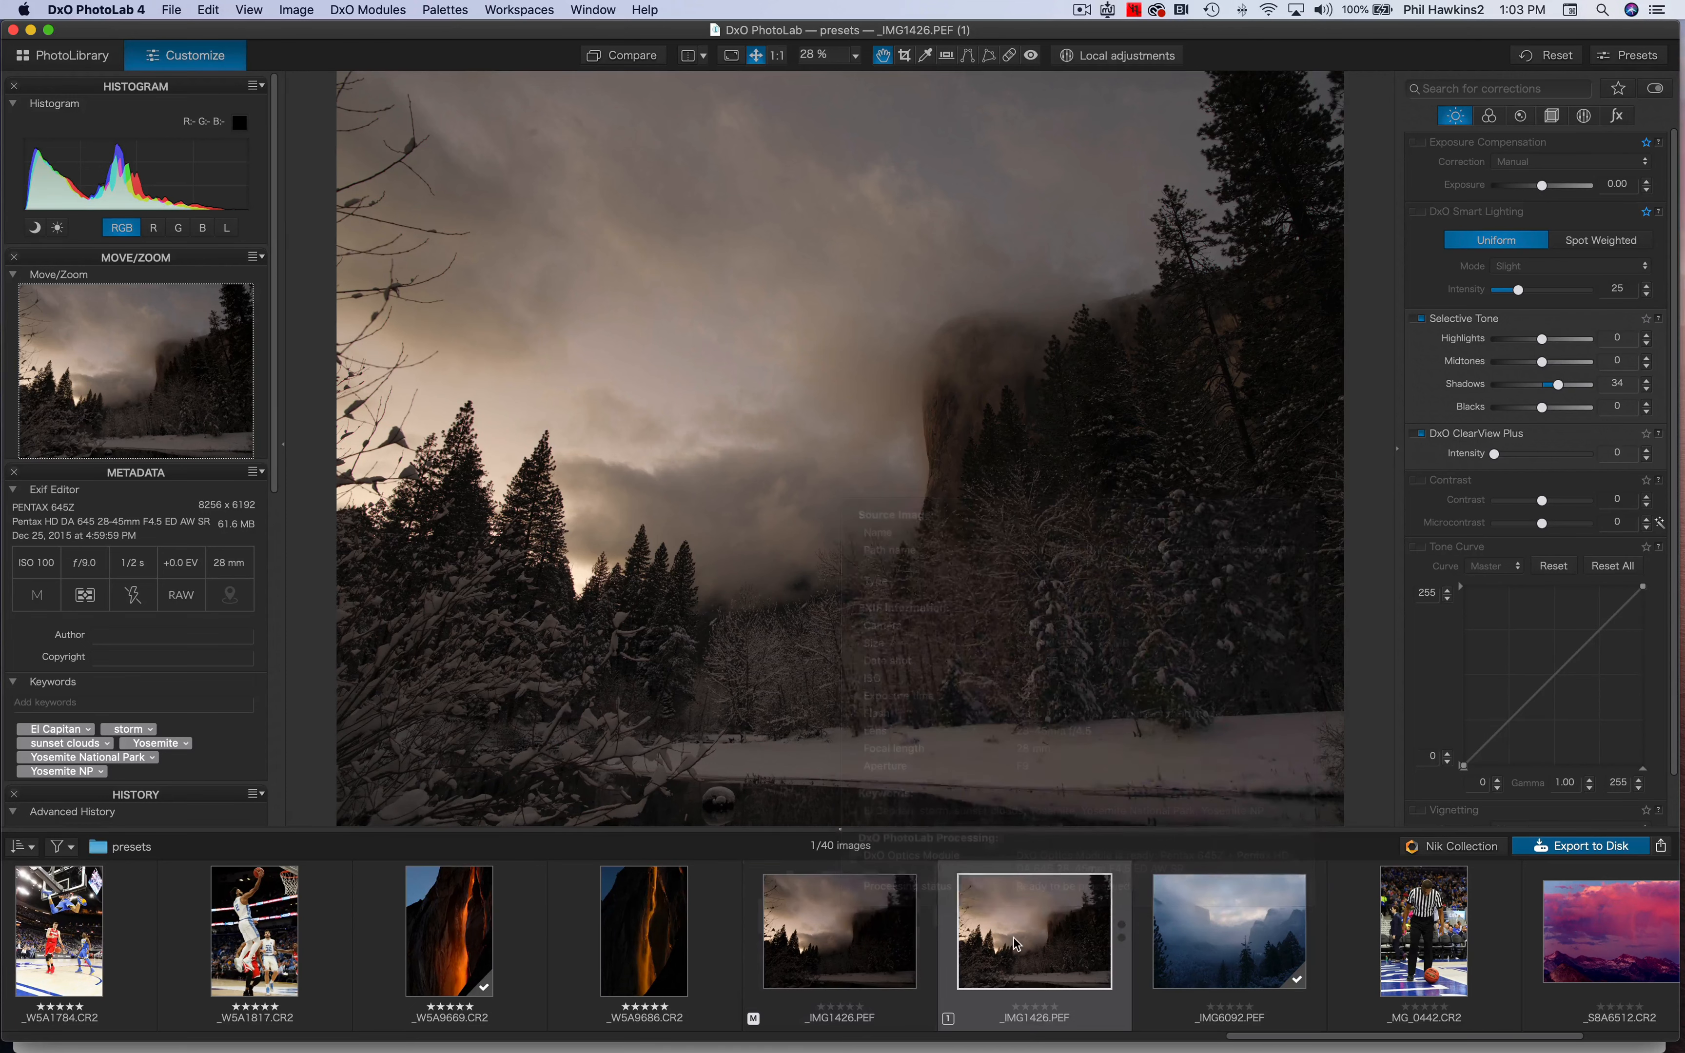
# - Switch the virtual copy's denoising to DeepPRIME while inspecting the dark snowy trees at 100%
pyautogui.click(1521, 116)
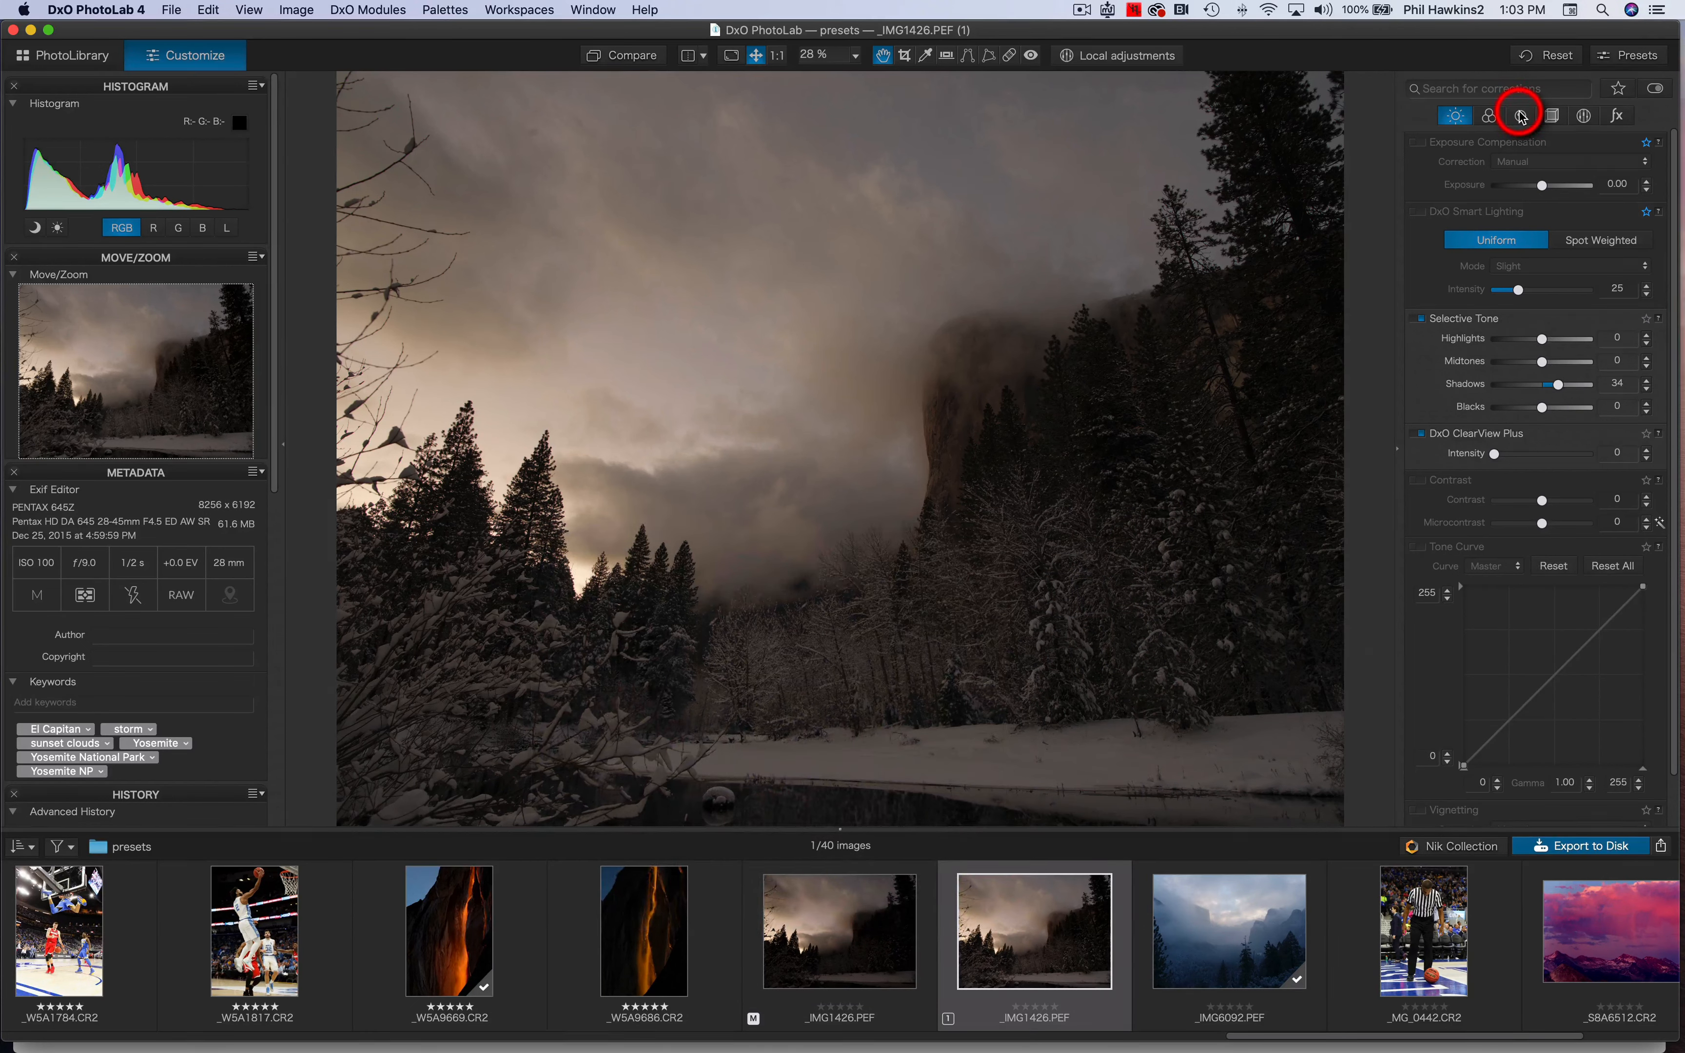
pyautogui.click(778, 56)
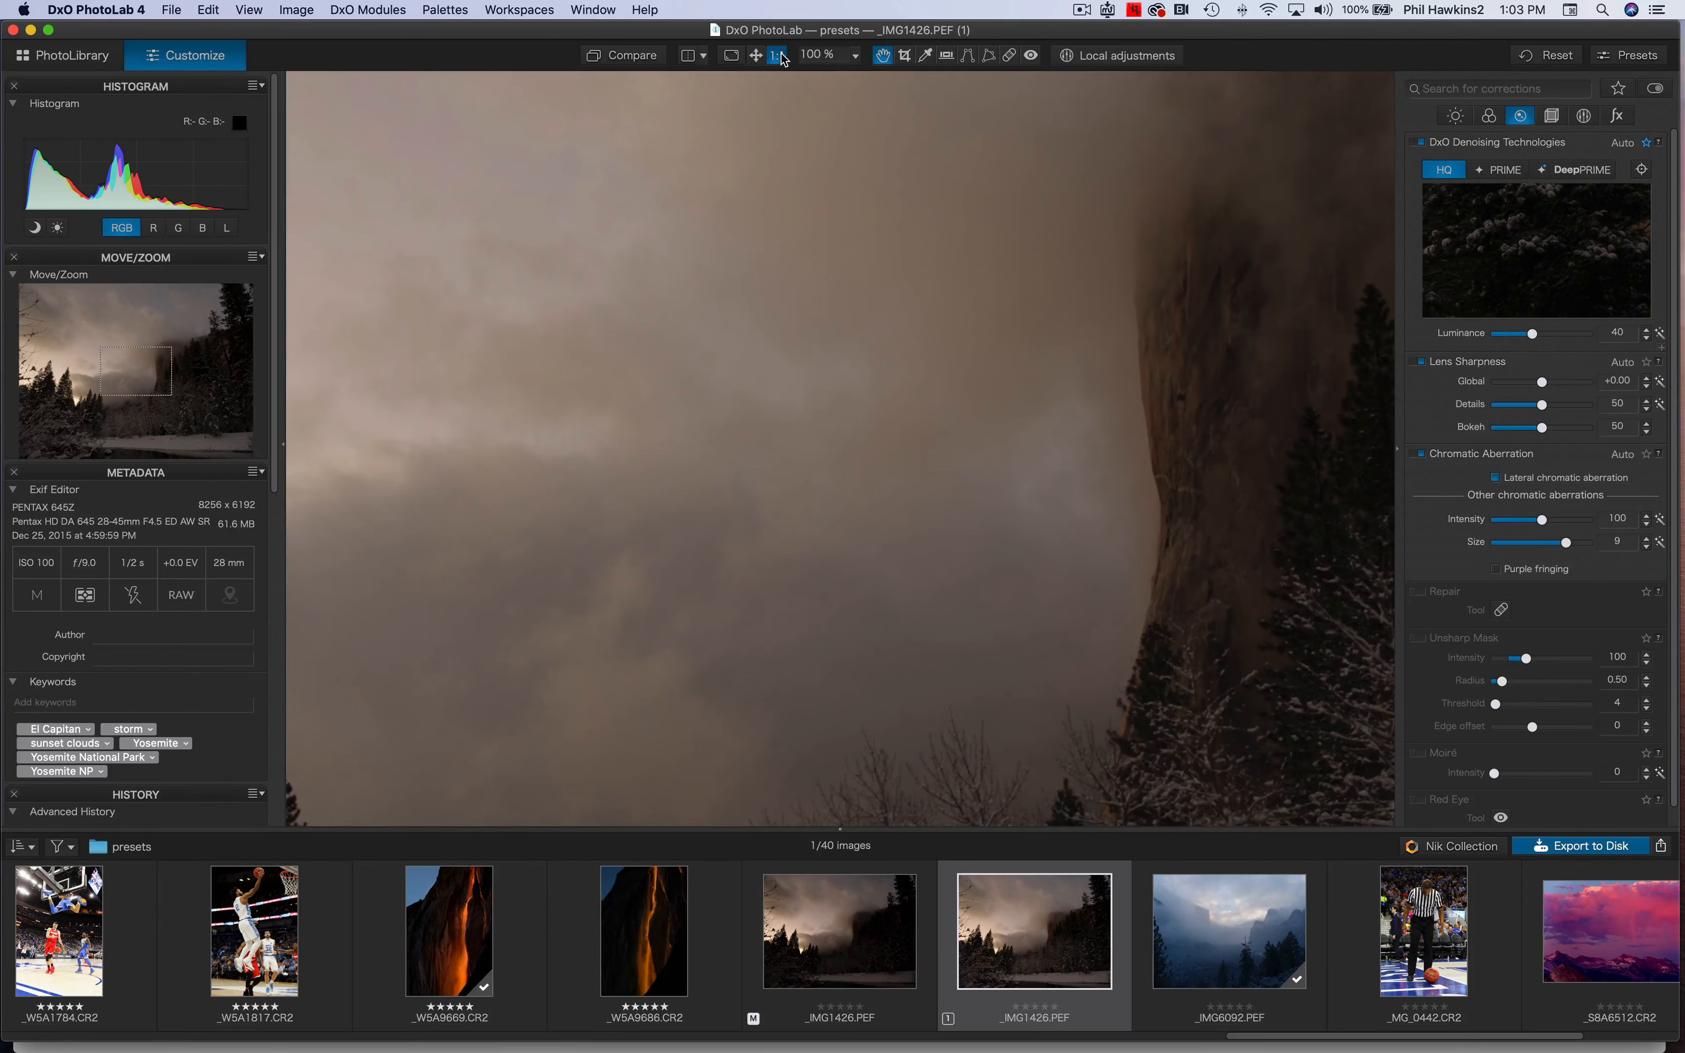
pyautogui.moveTo(1110, 625); pyautogui.dragTo(602, 231)
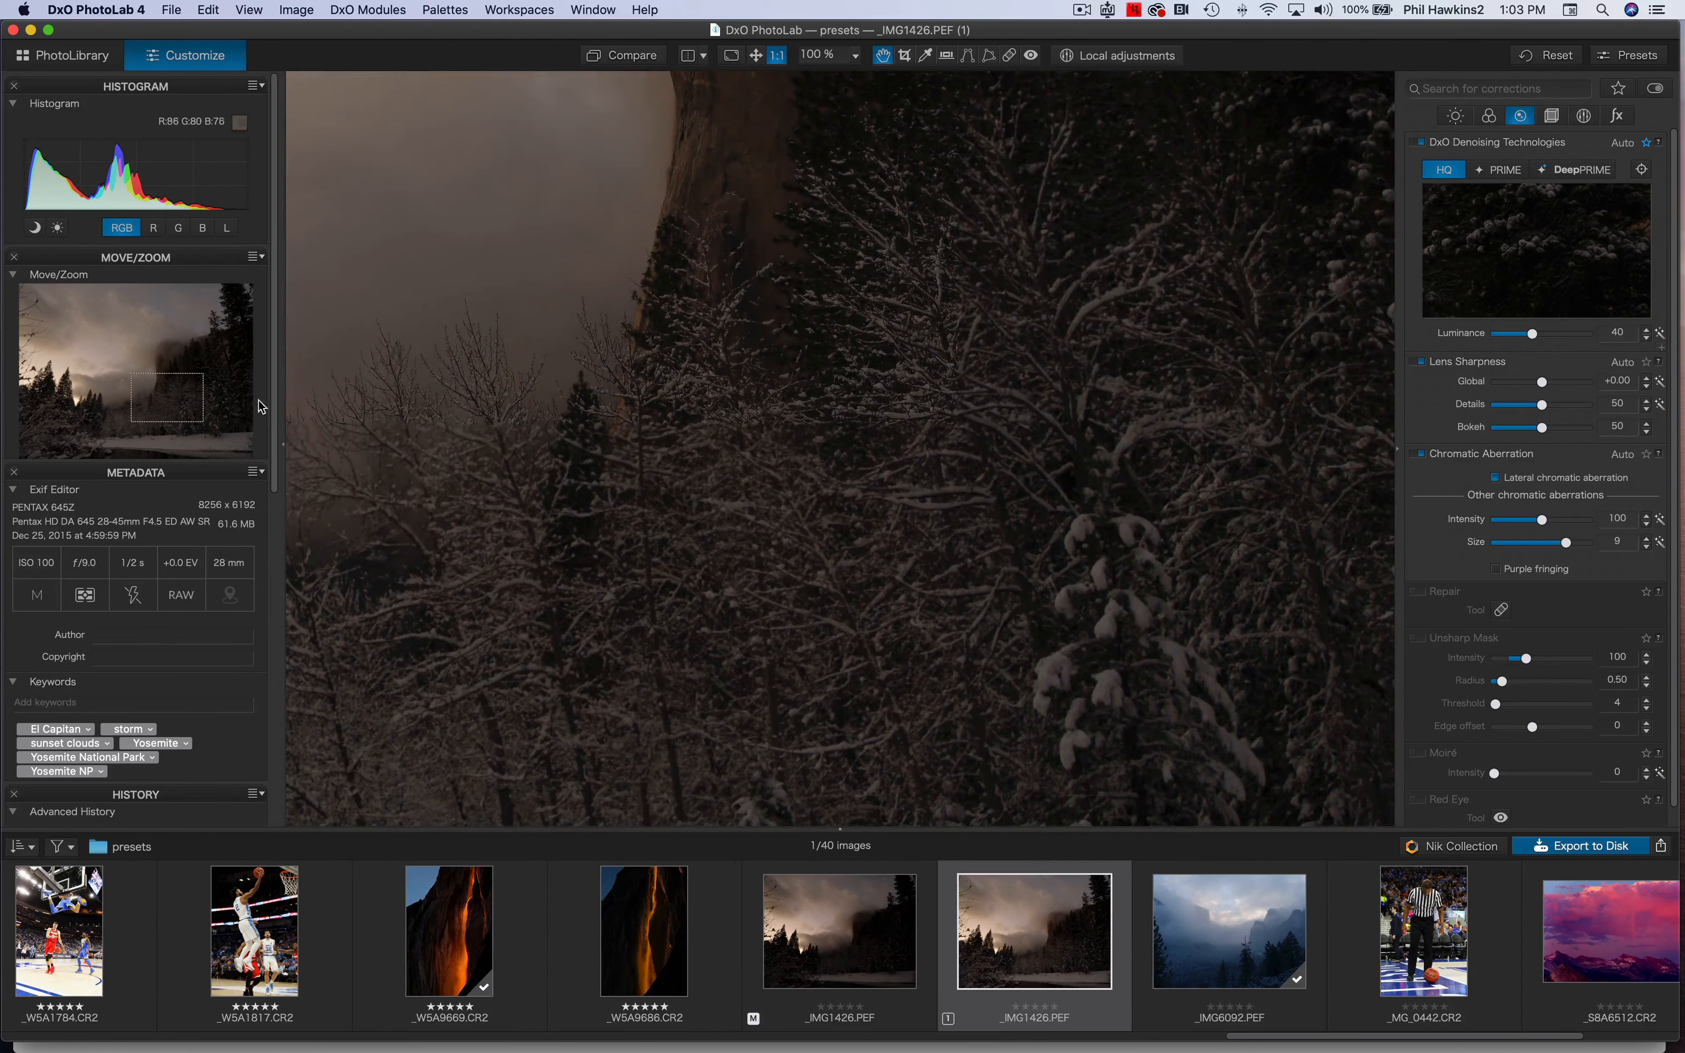
pyautogui.click(47, 574)
pyautogui.moveTo(1245, 382); pyautogui.dragTo(639, 609)
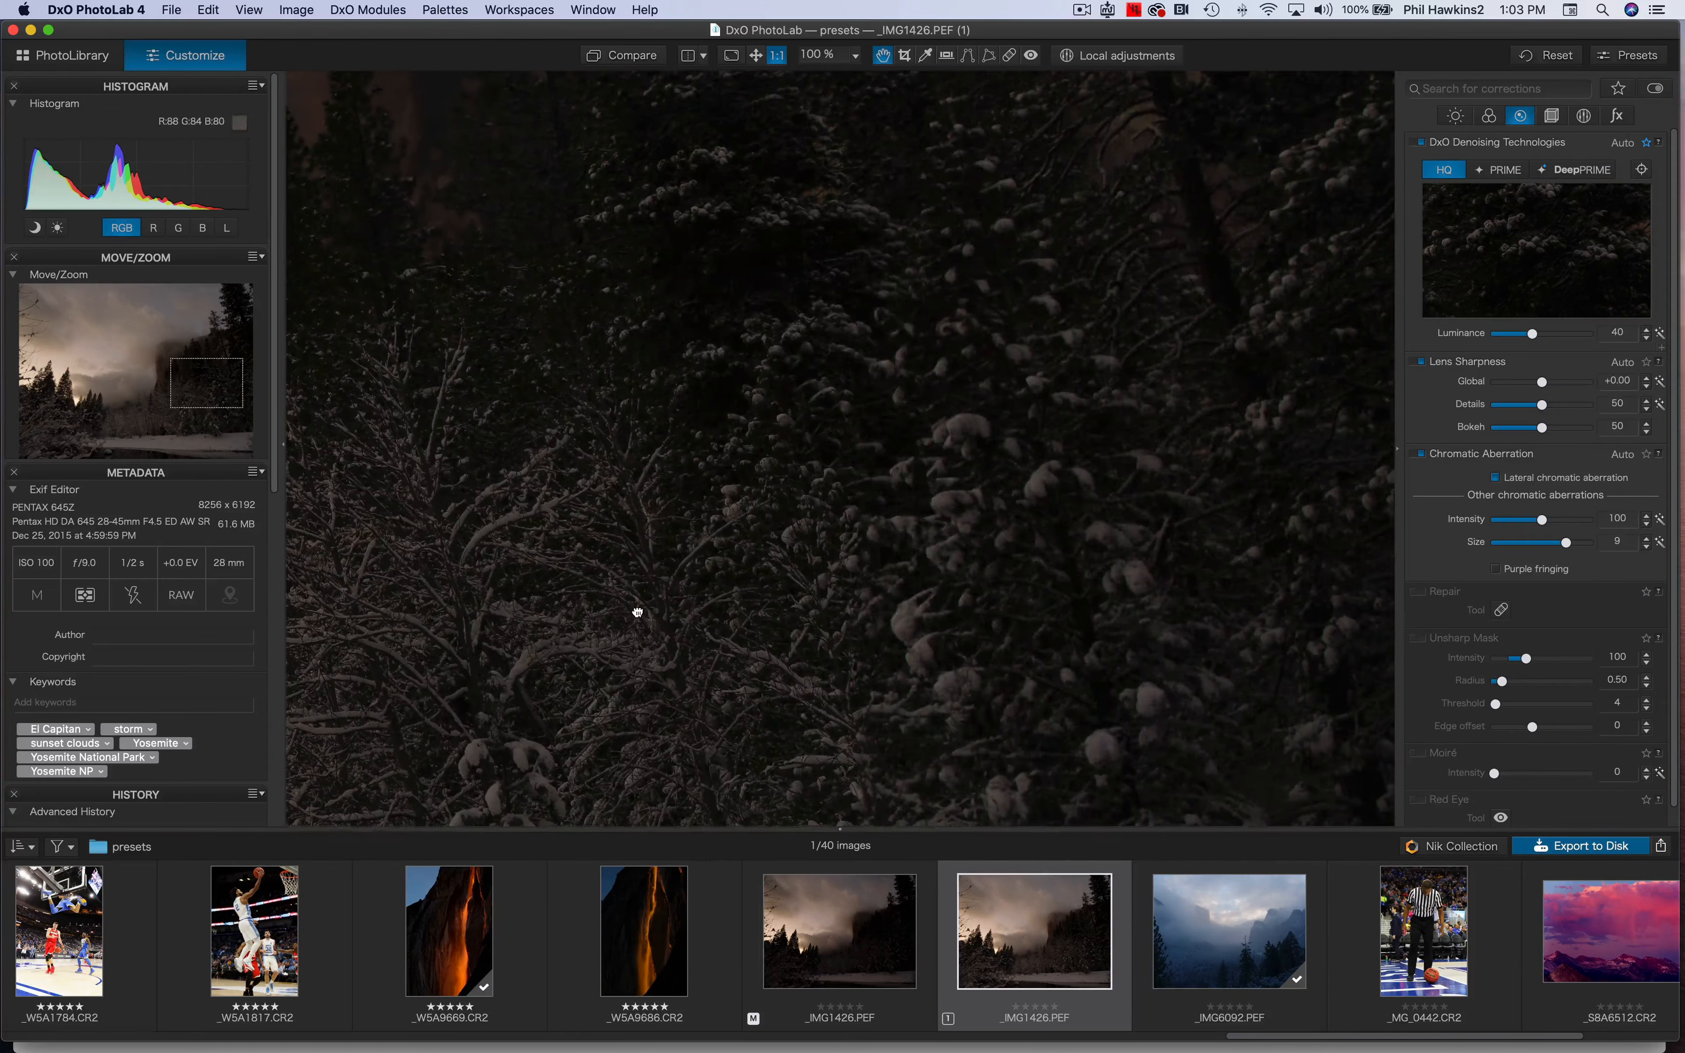
pyautogui.moveTo(881, 405); pyautogui.dragTo(736, 568)
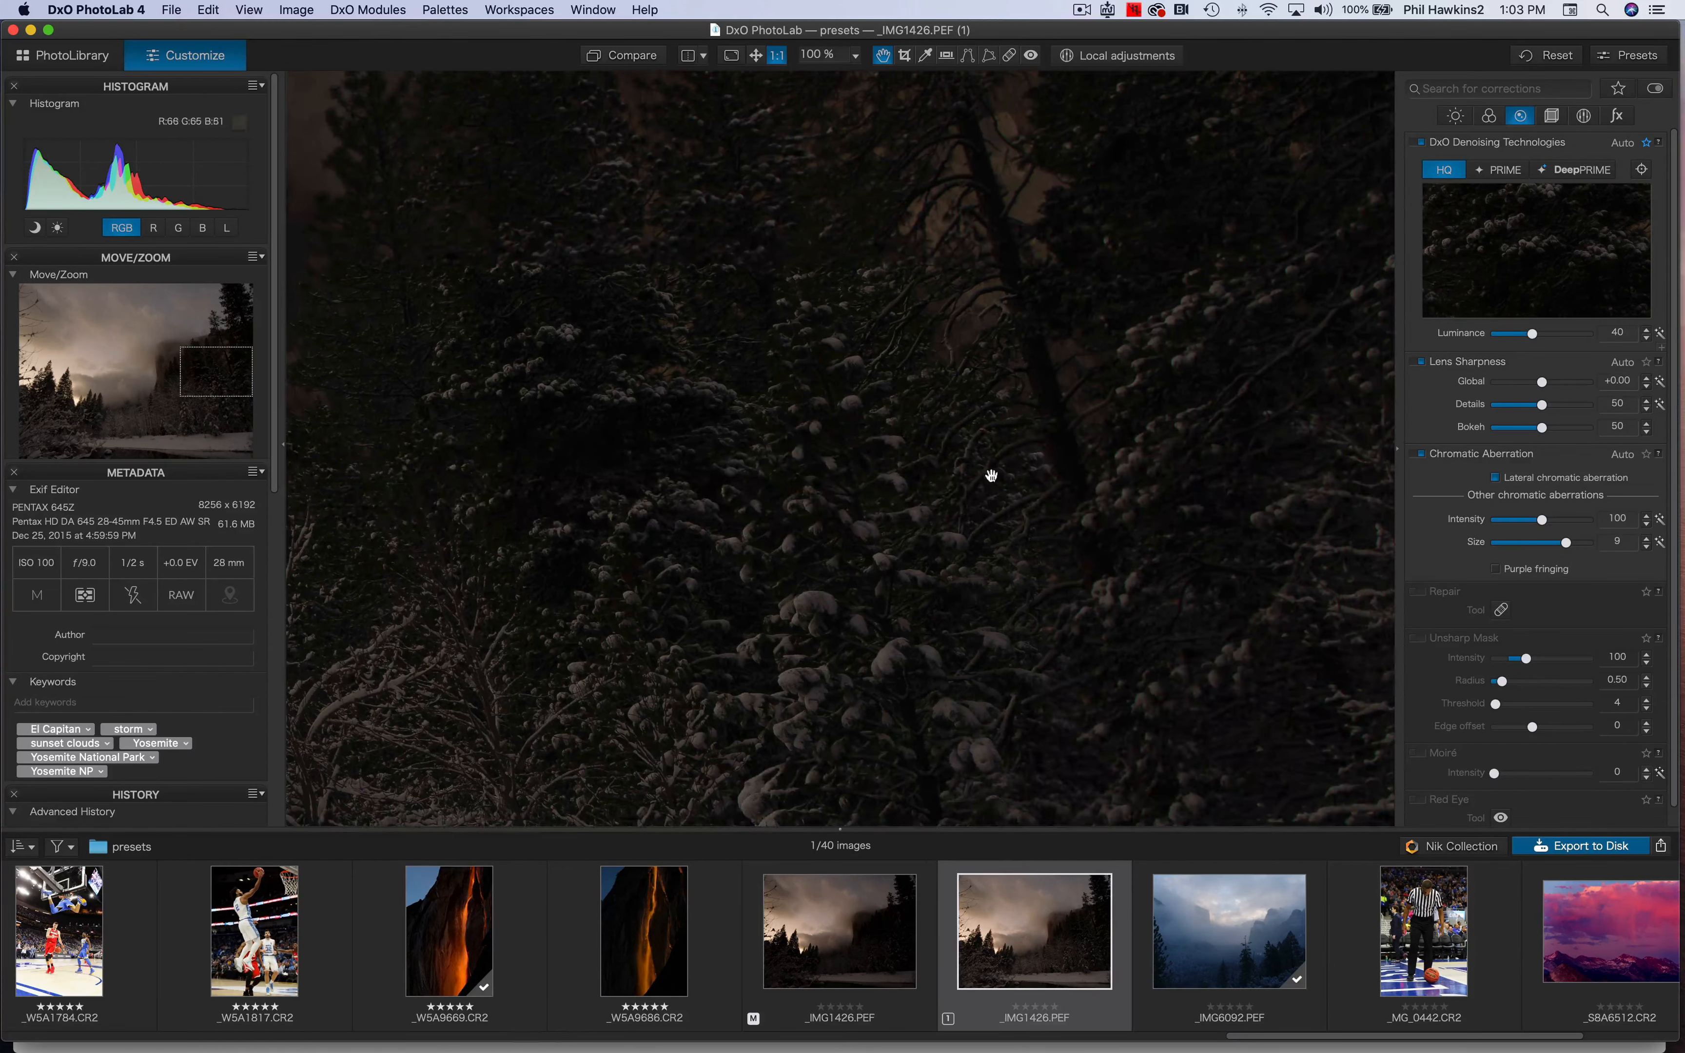
pyautogui.moveTo(1277, 267); pyautogui.dragTo(970, 473)
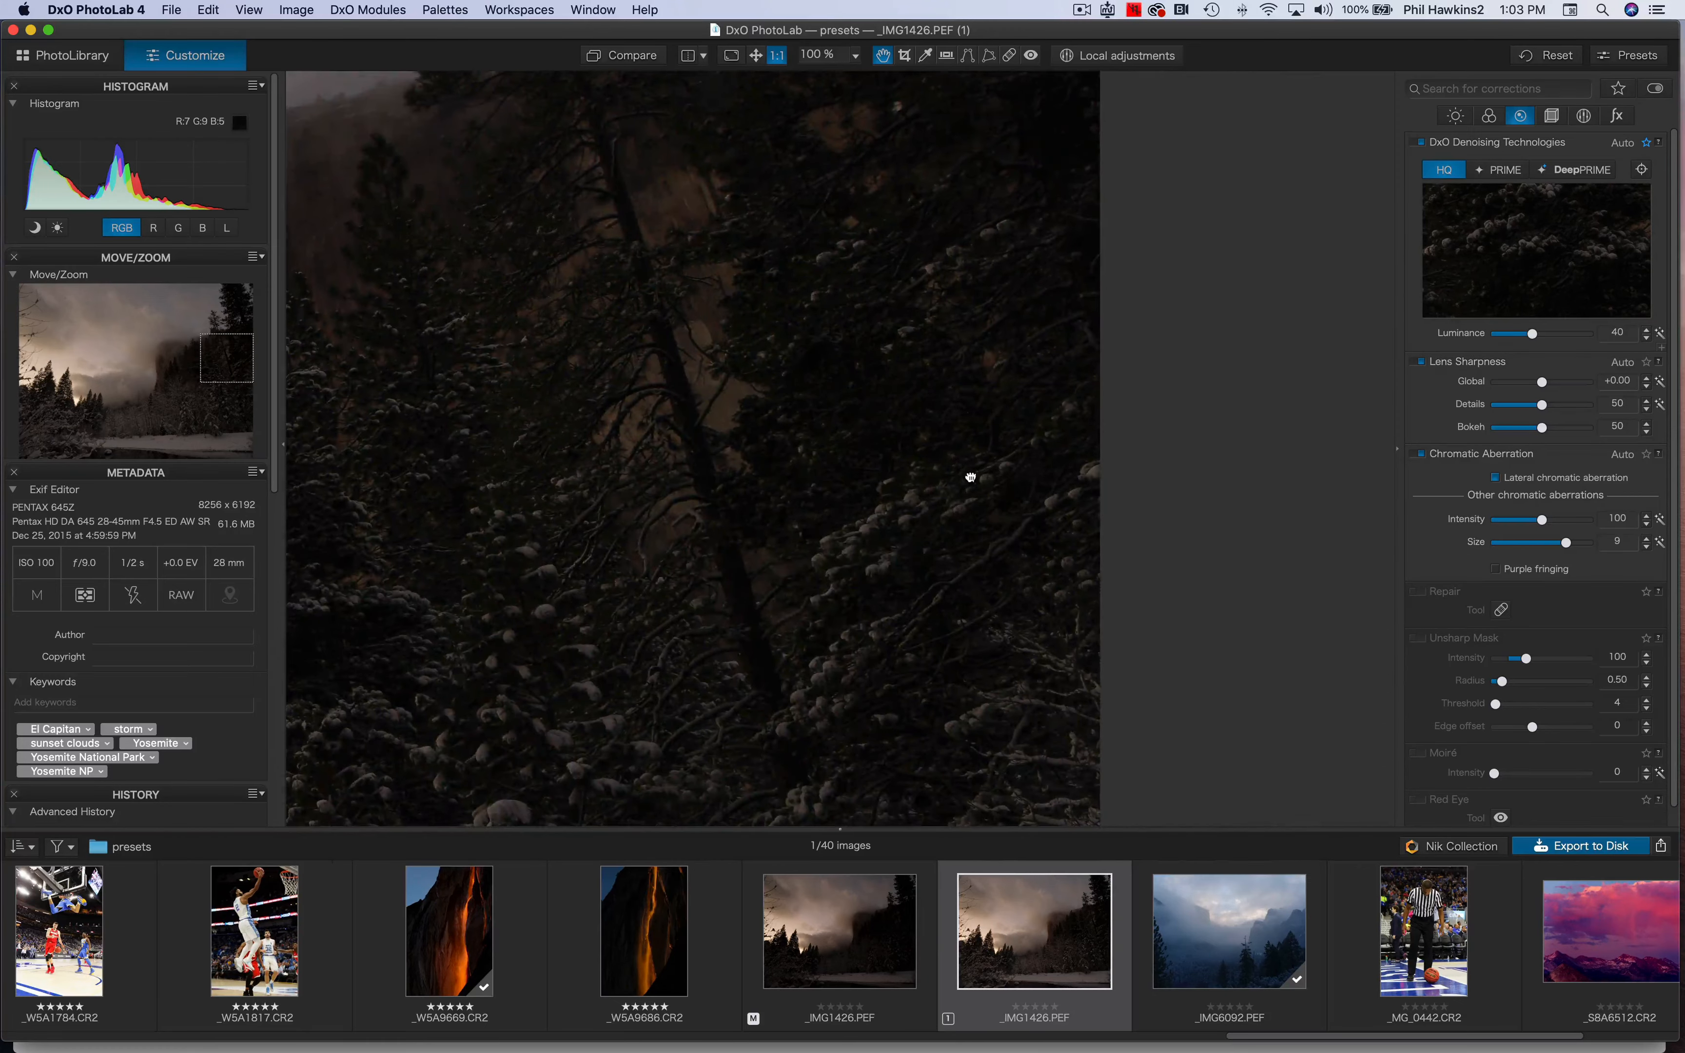
pyautogui.click(1590, 174)
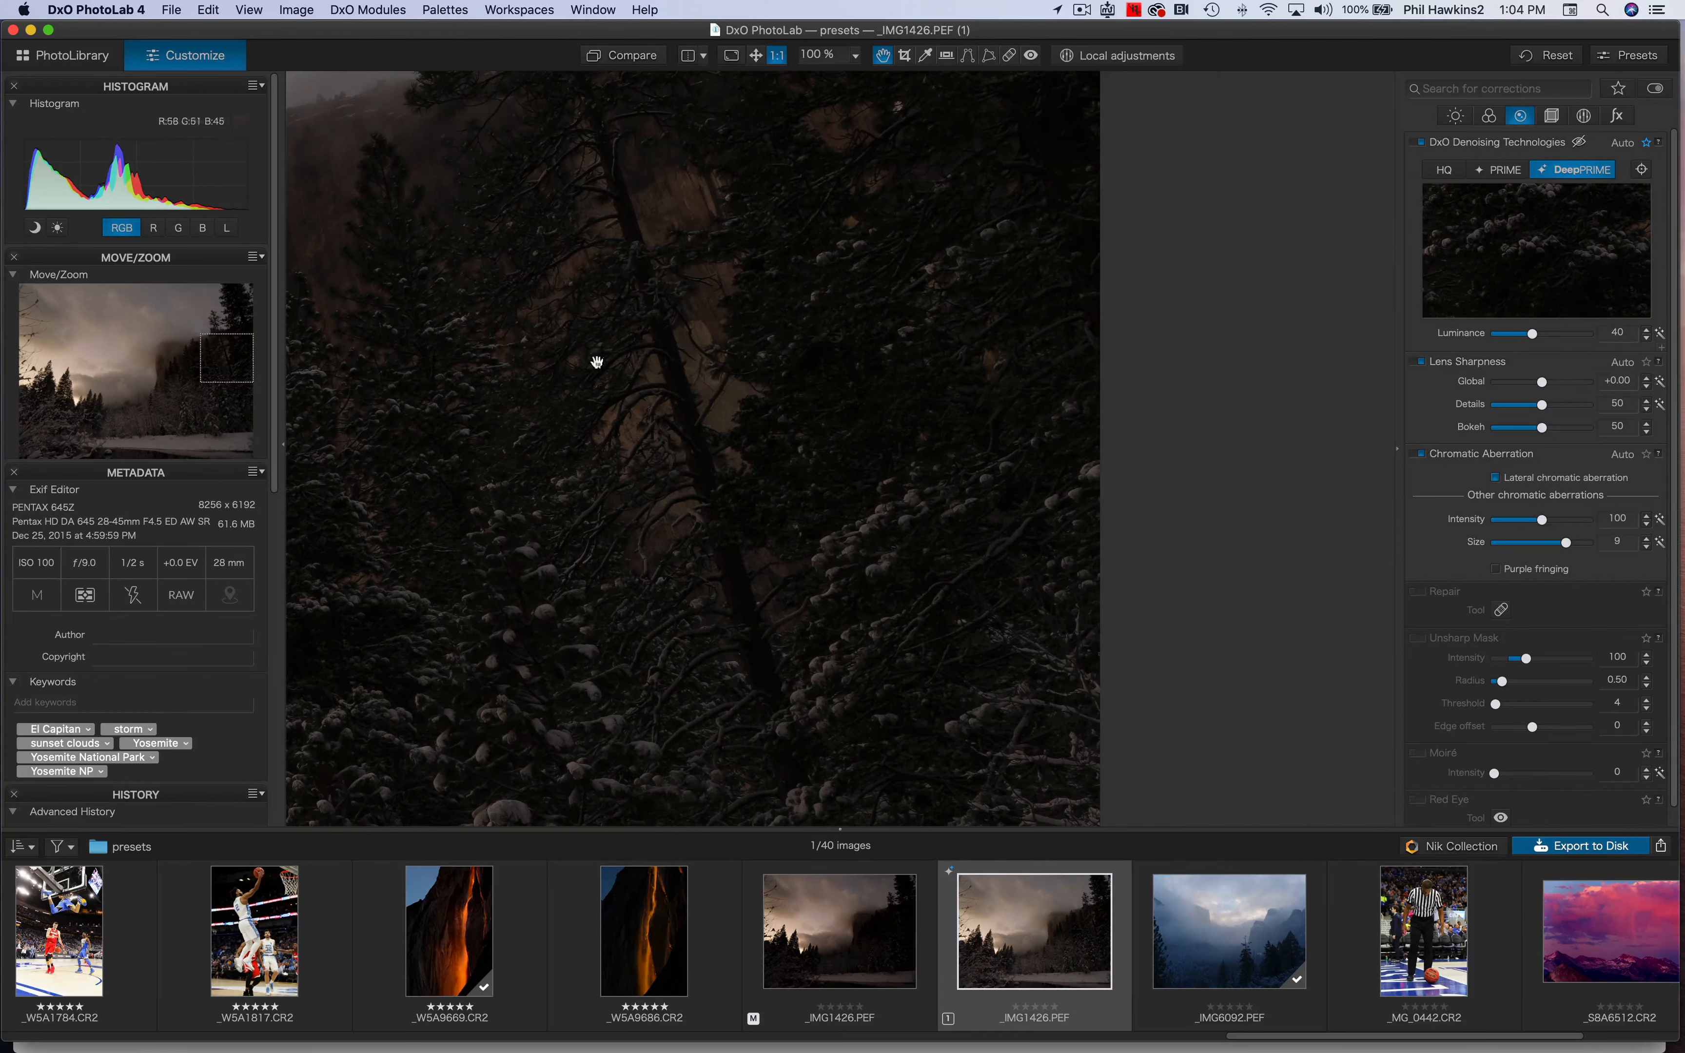
# - Centre the denoising preview on the El Capitan rock face and set the DeepPRIME luminance to 19
pyautogui.moveTo(197, 367); pyautogui.dragTo(154, 374)
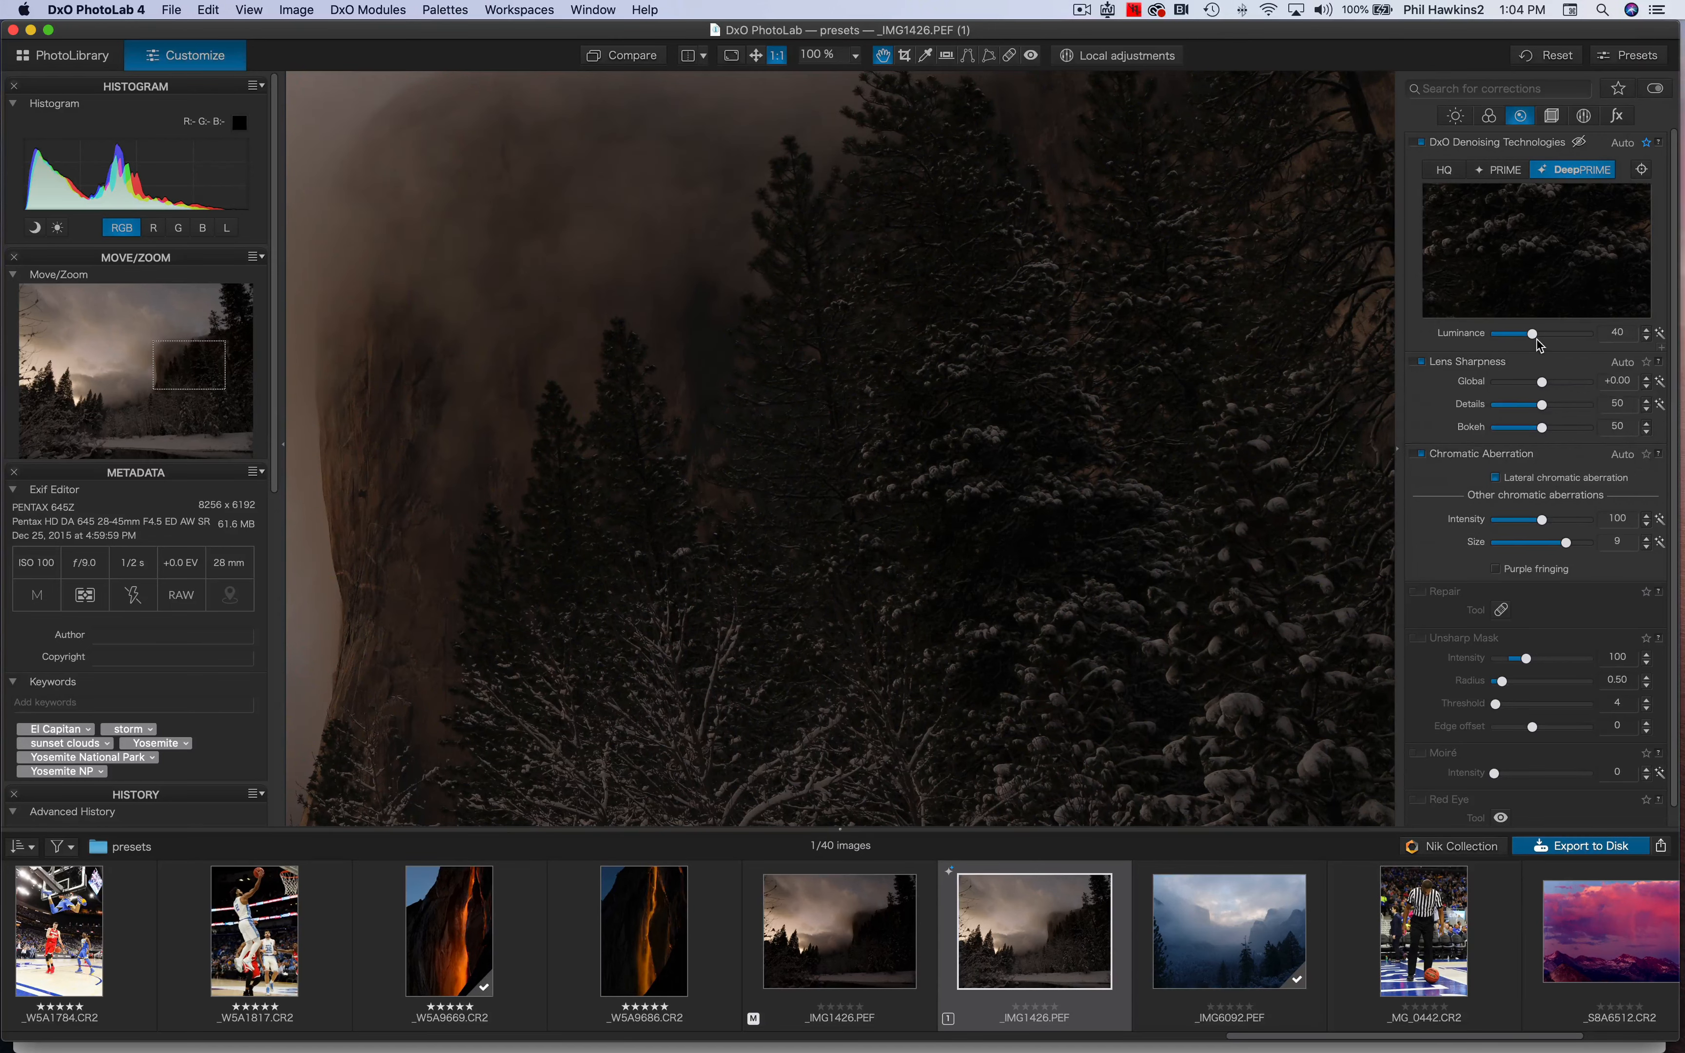
pyautogui.click(1642, 169)
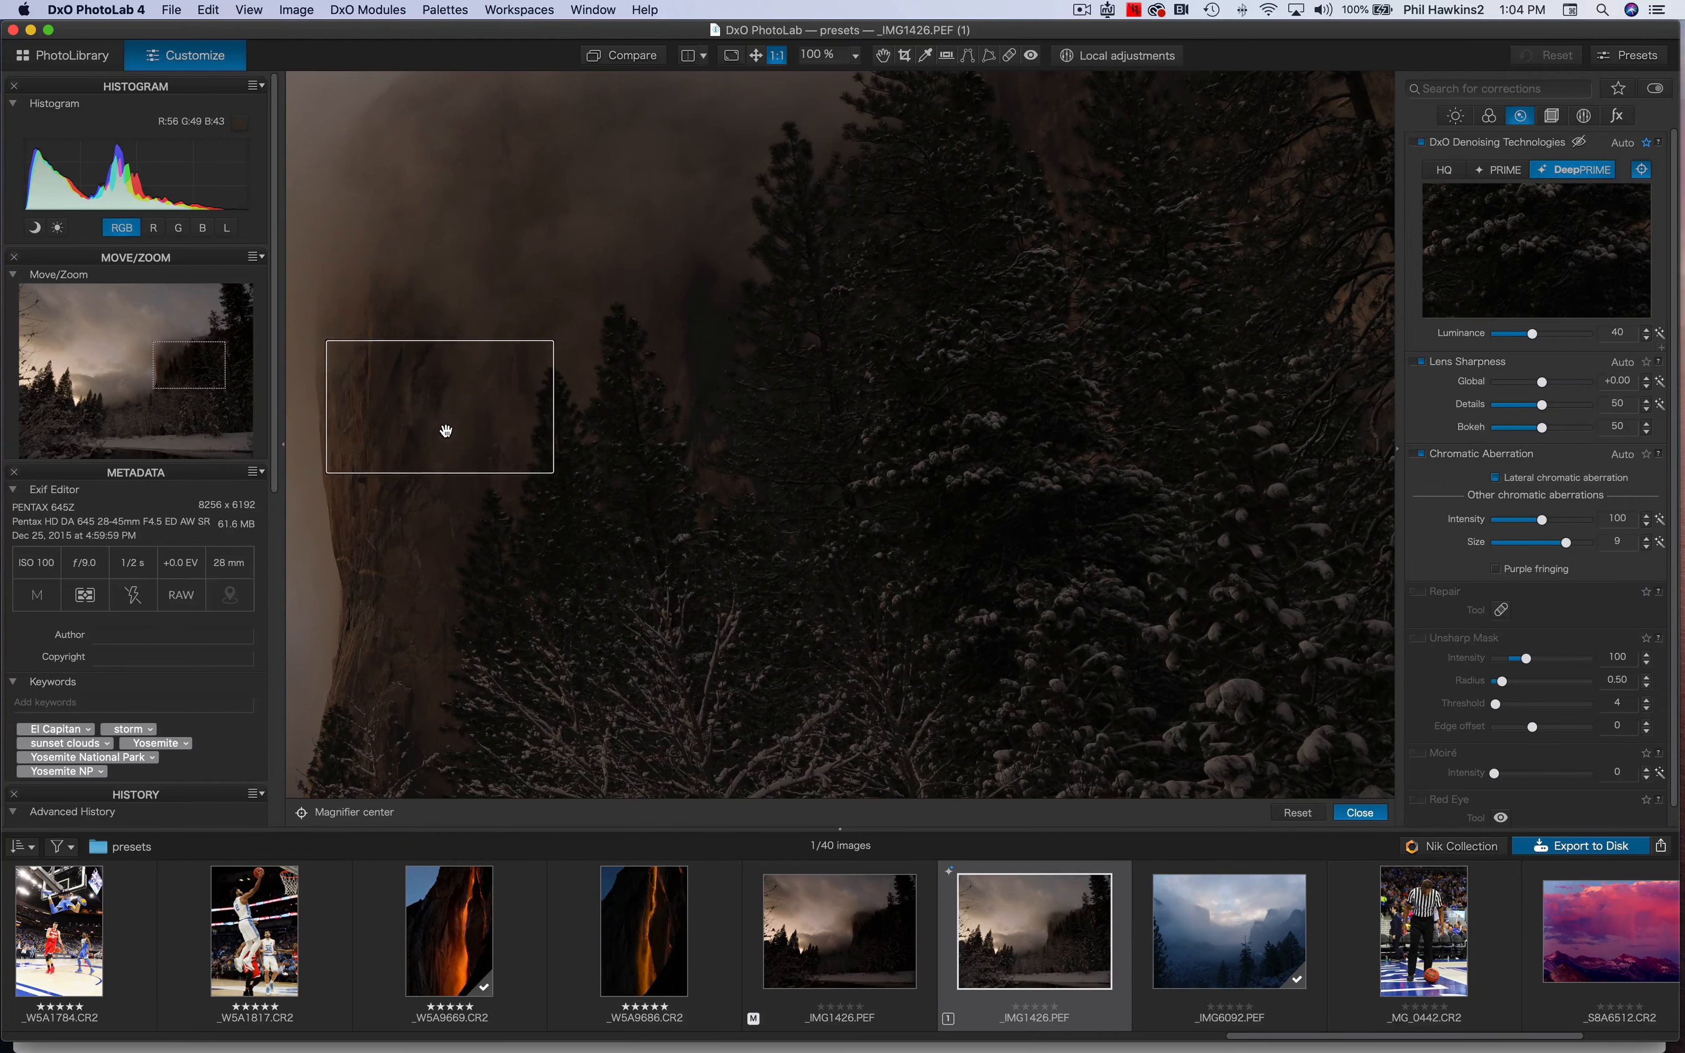
pyautogui.click(442, 432)
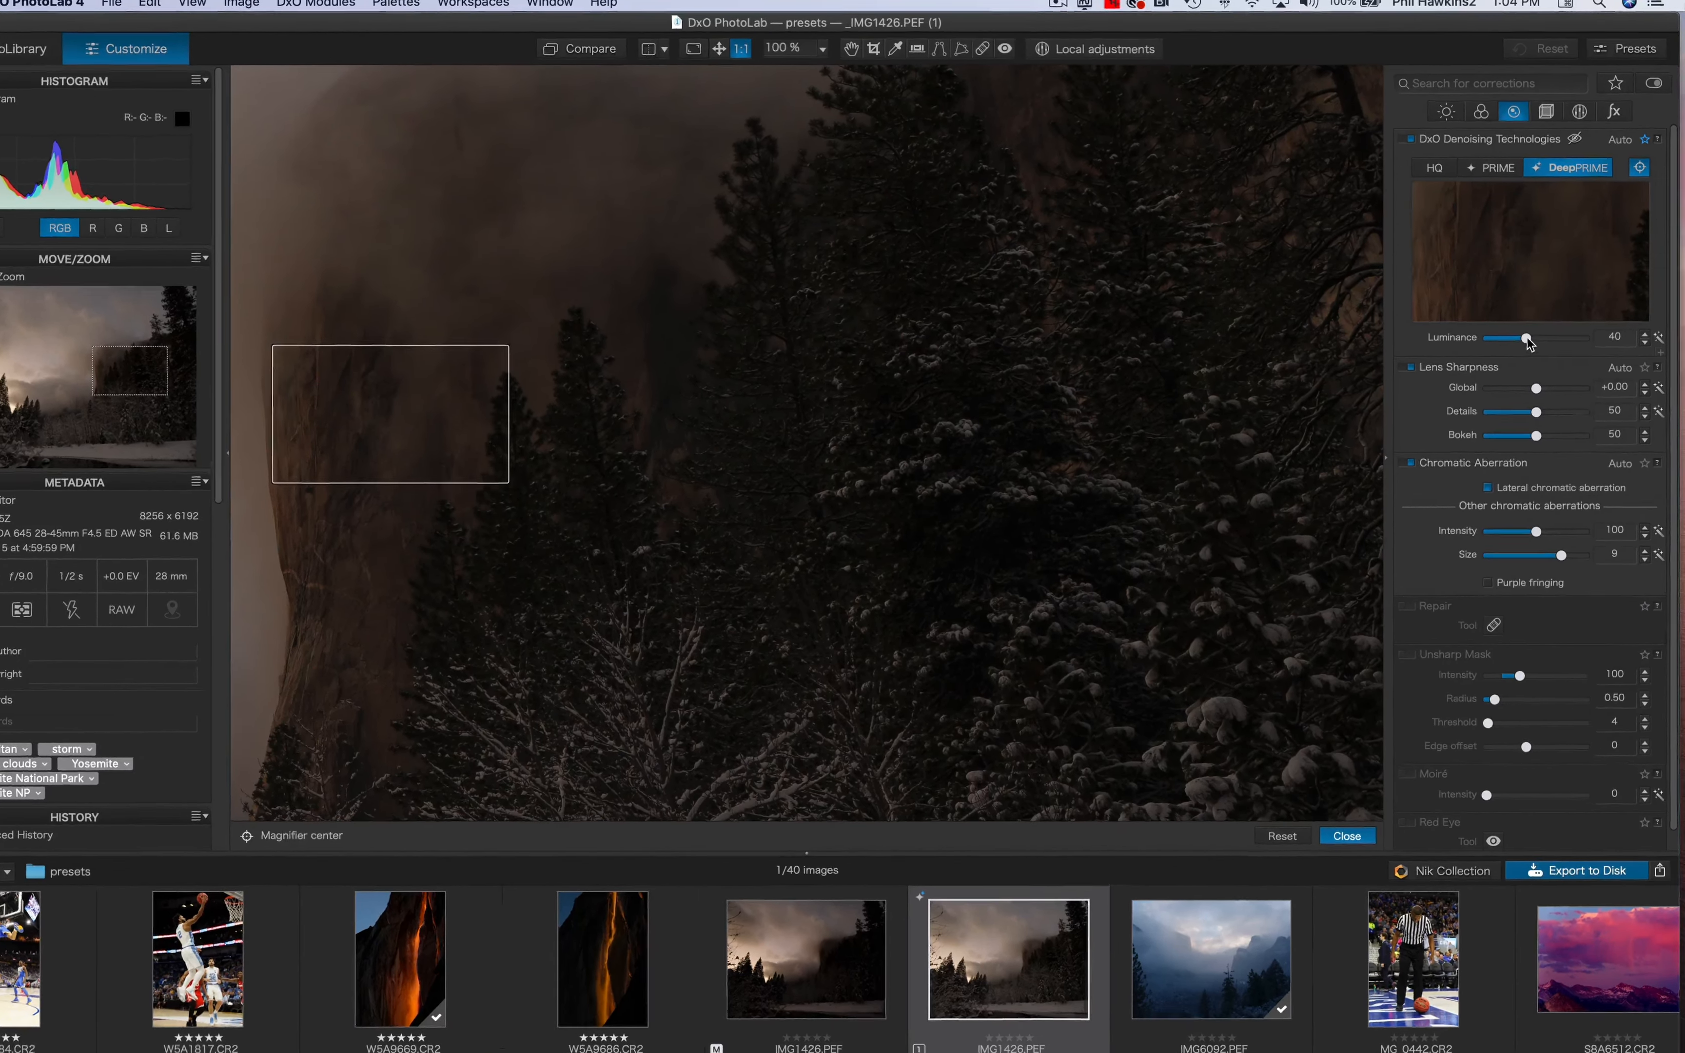
pyautogui.moveTo(1527, 341); pyautogui.dragTo(1487, 341)
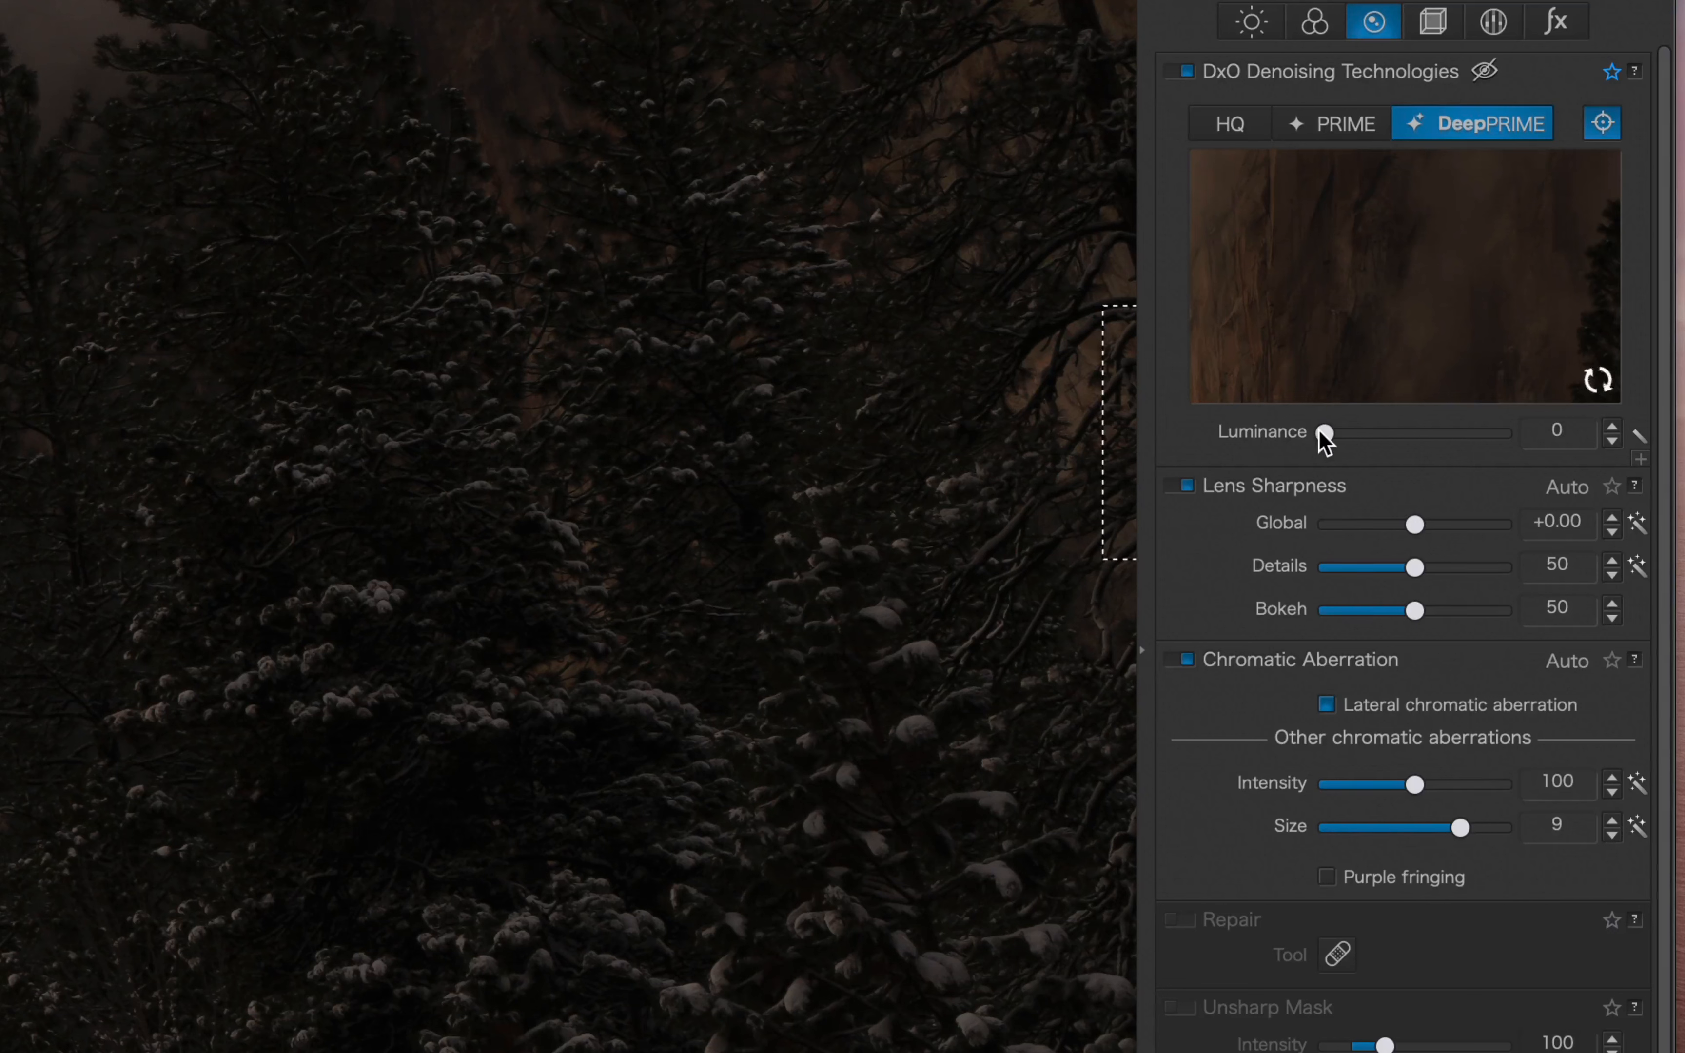
pyautogui.moveTo(1326, 433); pyautogui.dragTo(1355, 432)
pyautogui.moveTo(1352, 432); pyautogui.dragTo(1356, 433)
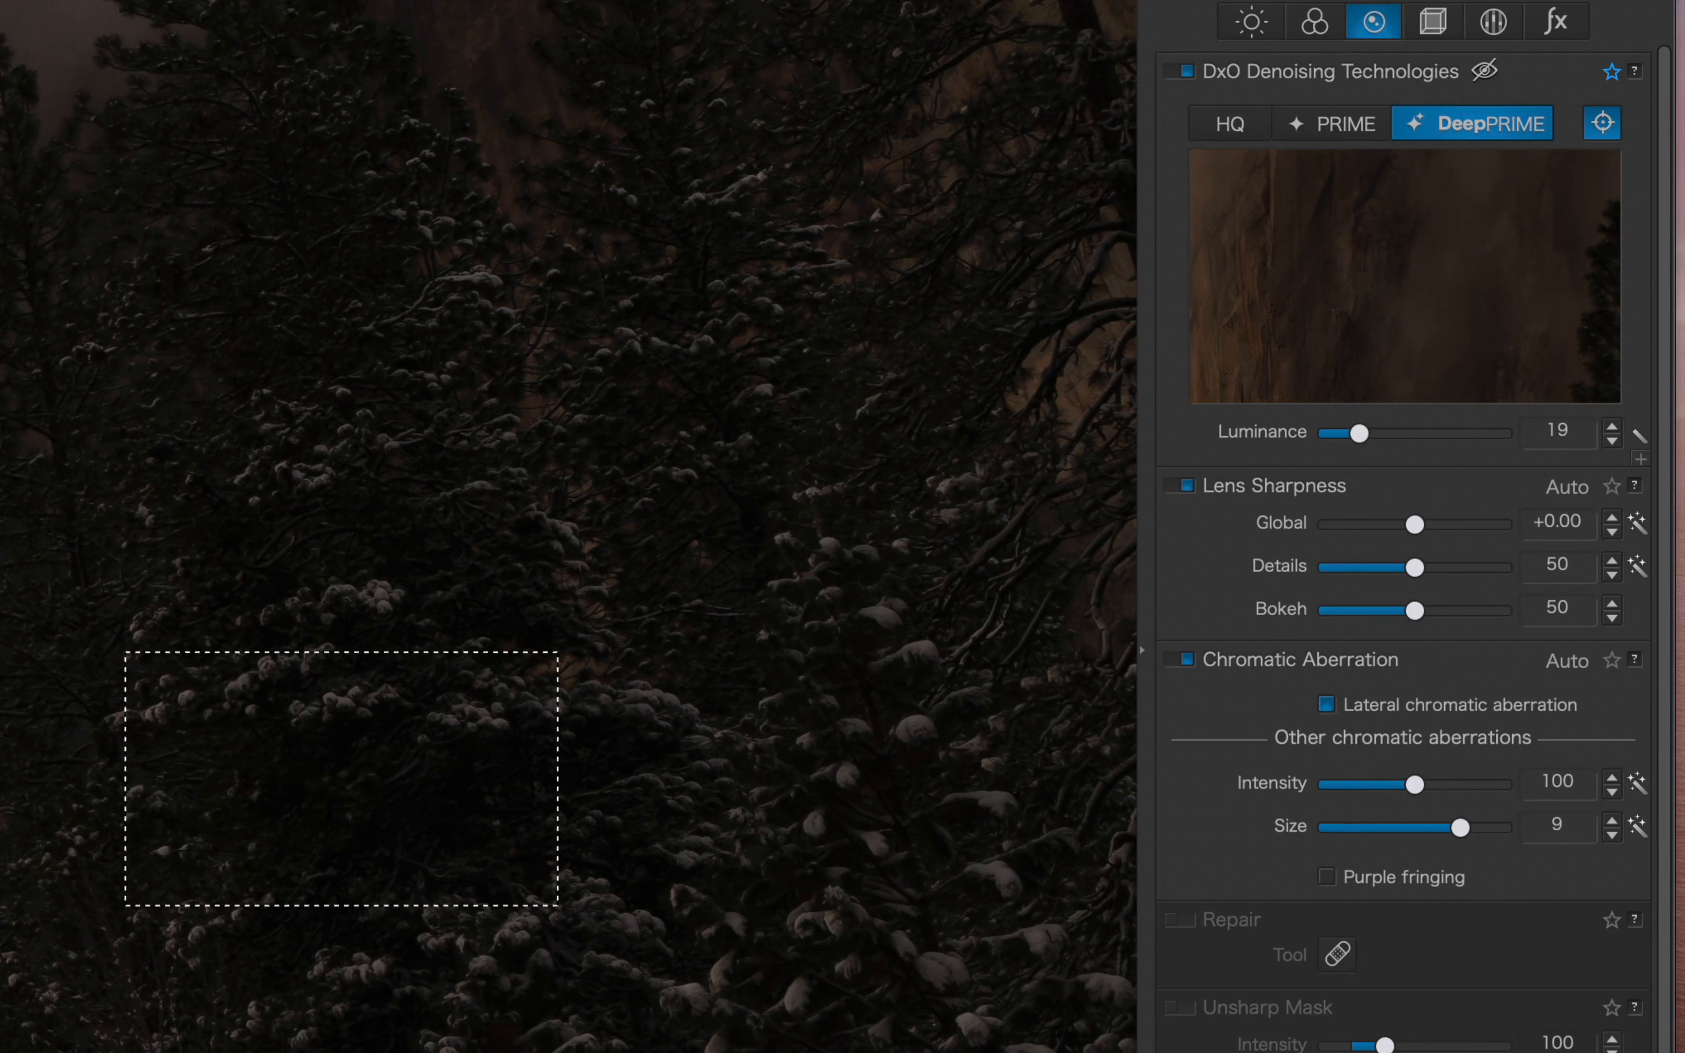
# - Check the DeepPRIME preview on the snow-covered trees and on the snowy riverbank
pyautogui.click(341, 779)
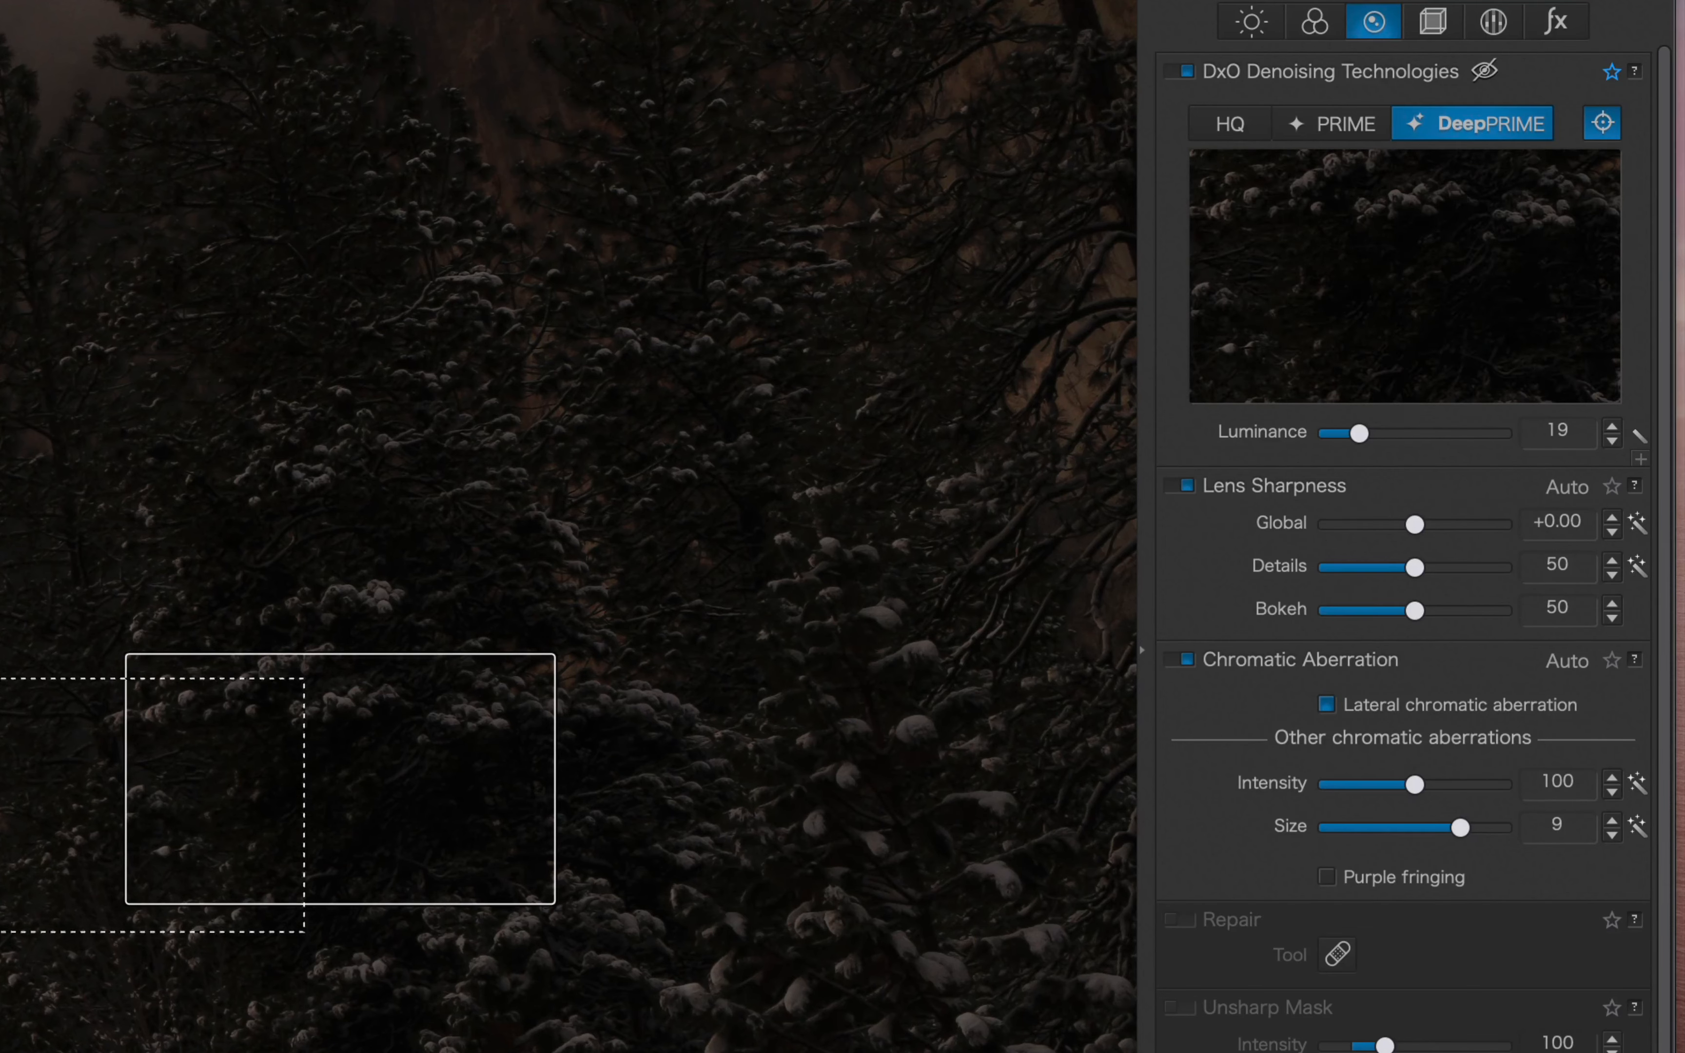
pyautogui.scroll(4, 49, 868)
pyautogui.scroll(-8, 54, 865)
pyautogui.scroll(-10, 54, 865)
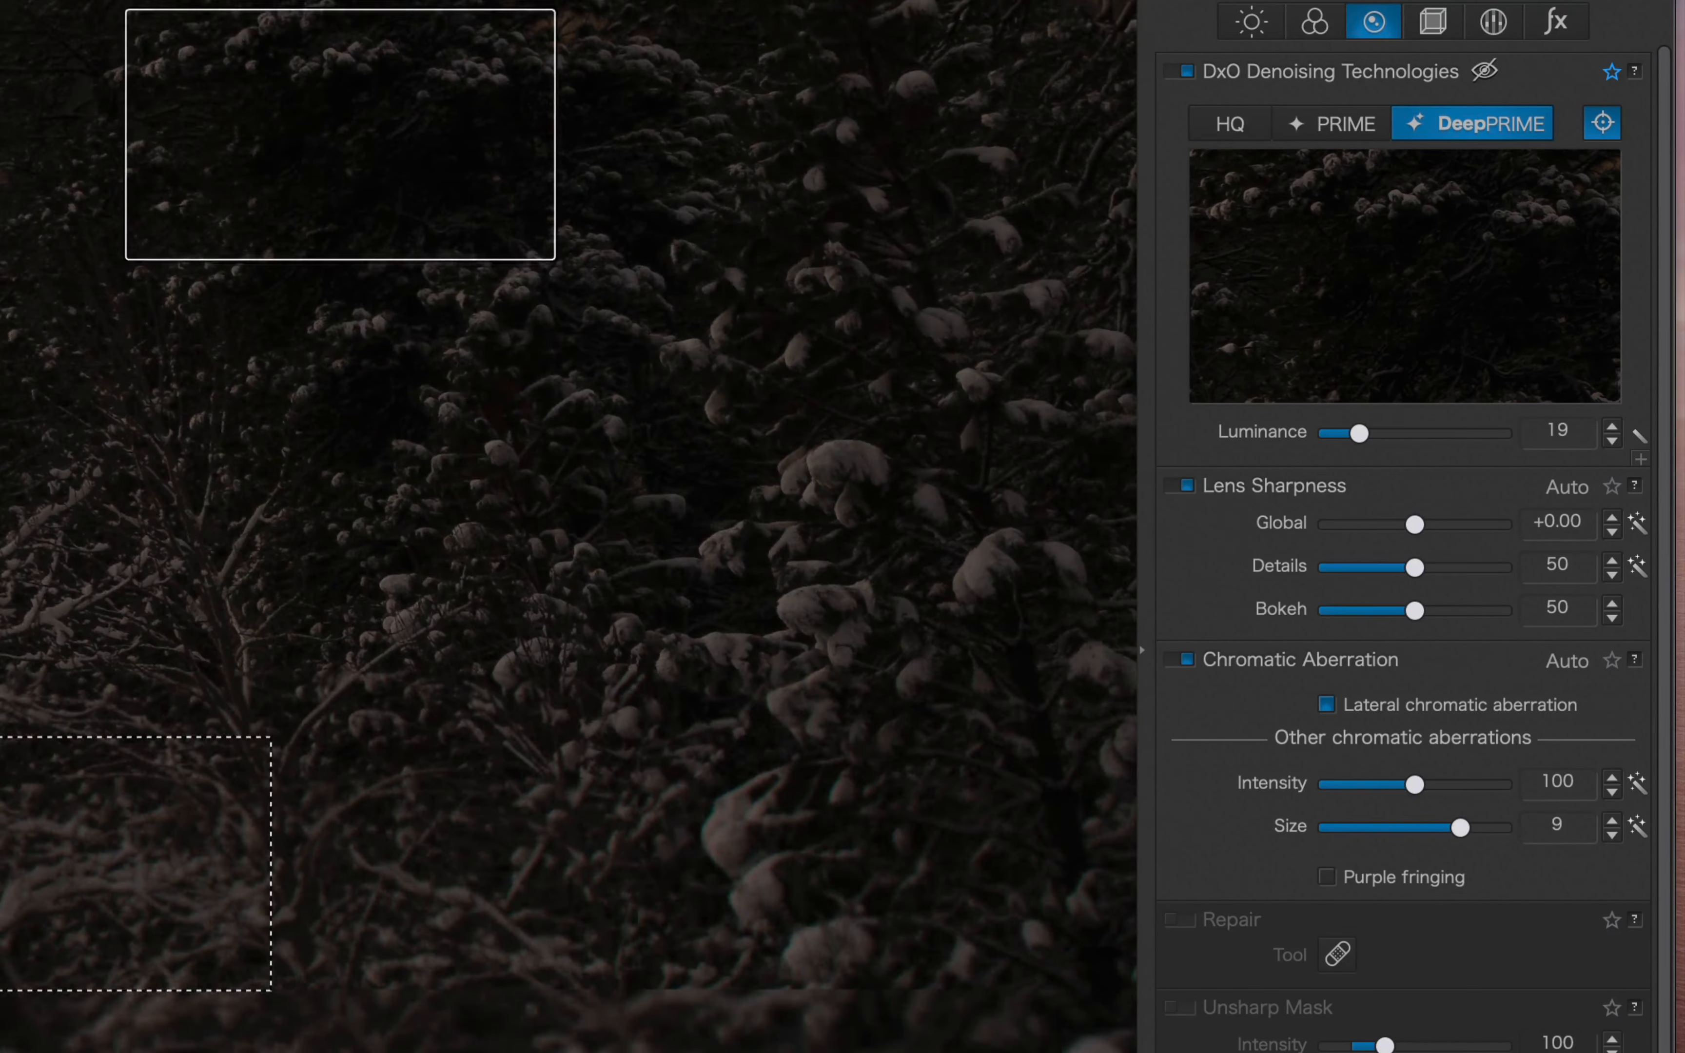
pyautogui.scroll(-2, 140, 906)
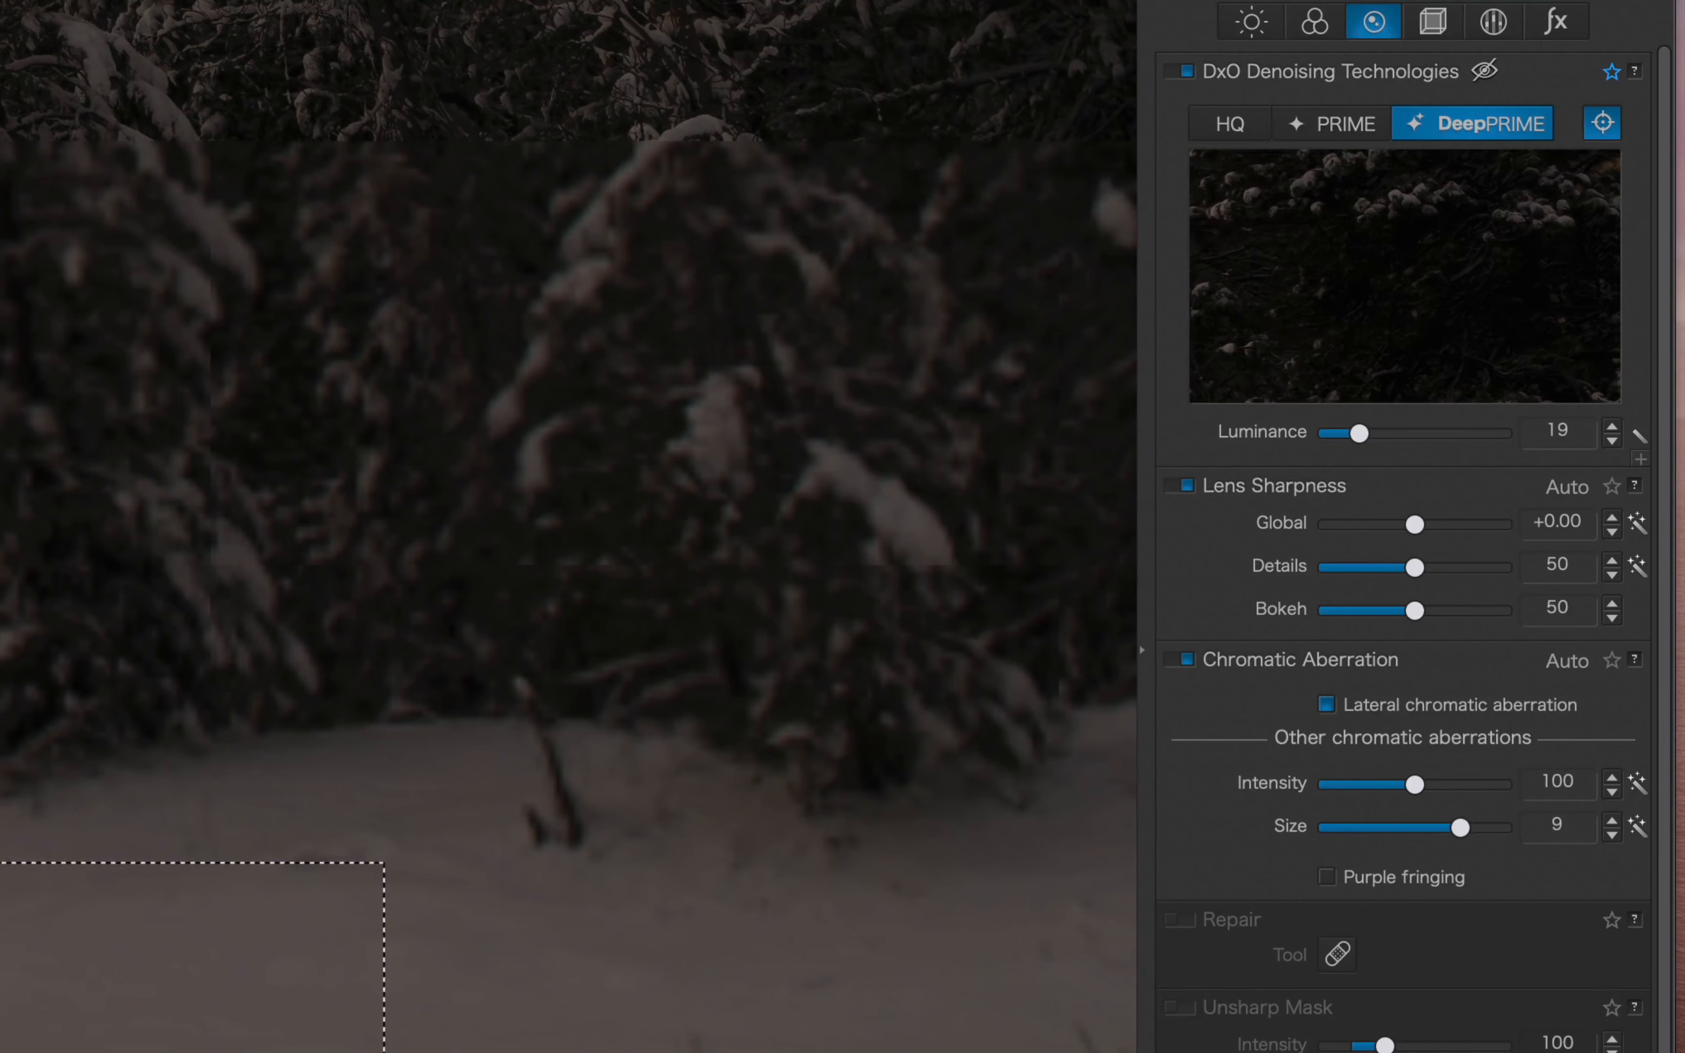
pyautogui.click(166, 991)
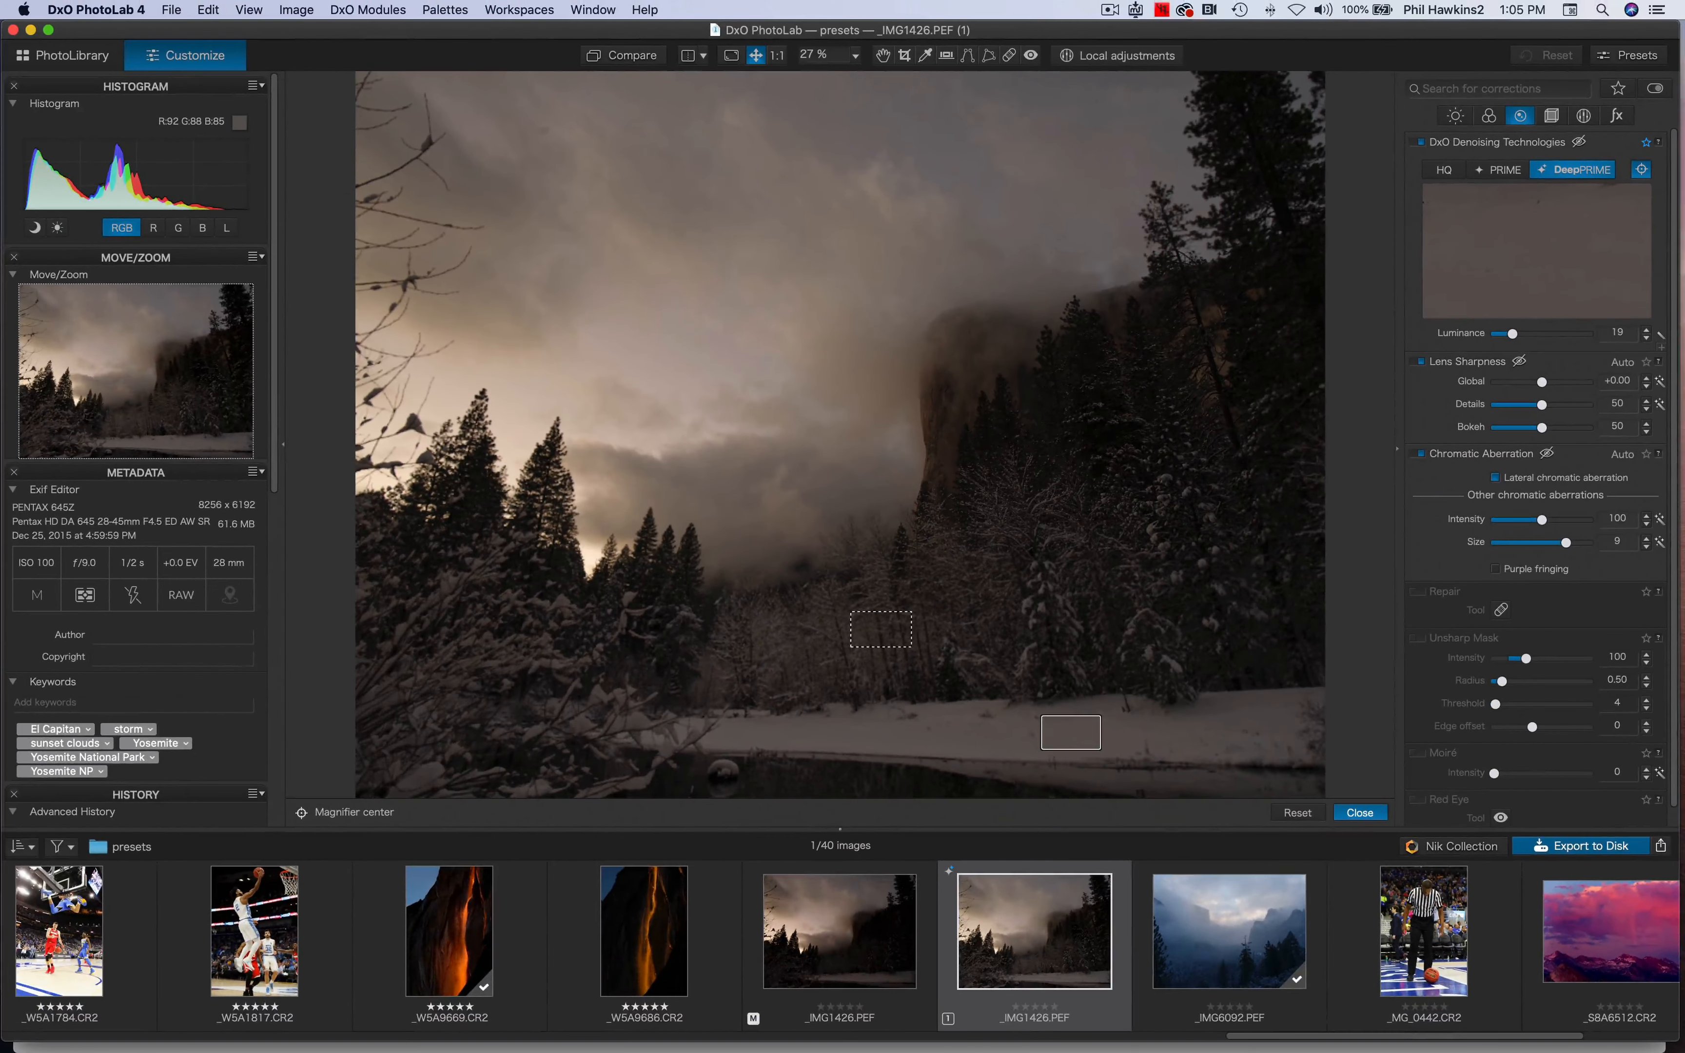
# - Compare the whole _IMG1426.PEF master with its denoised virtual copy, ending on the virtual copy
pyautogui.keyDown('super'); pyautogui.click(774, 1001); pyautogui.keyUp('super')
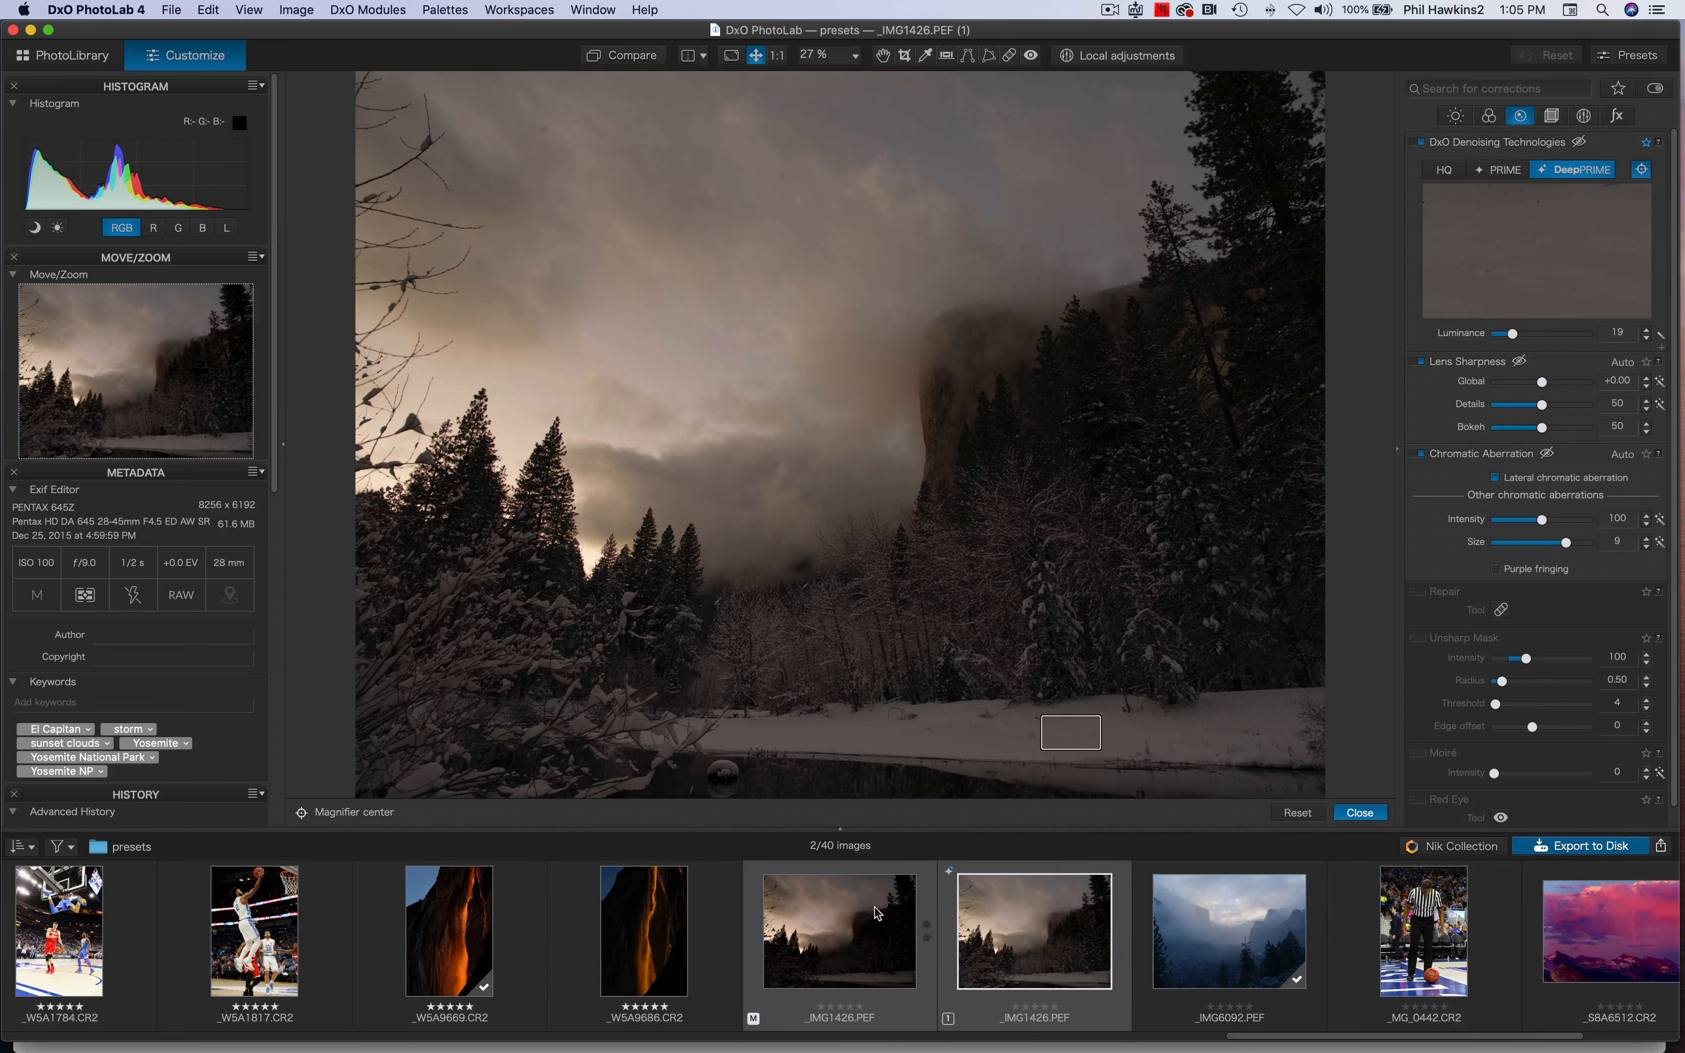
pyautogui.press('Left')
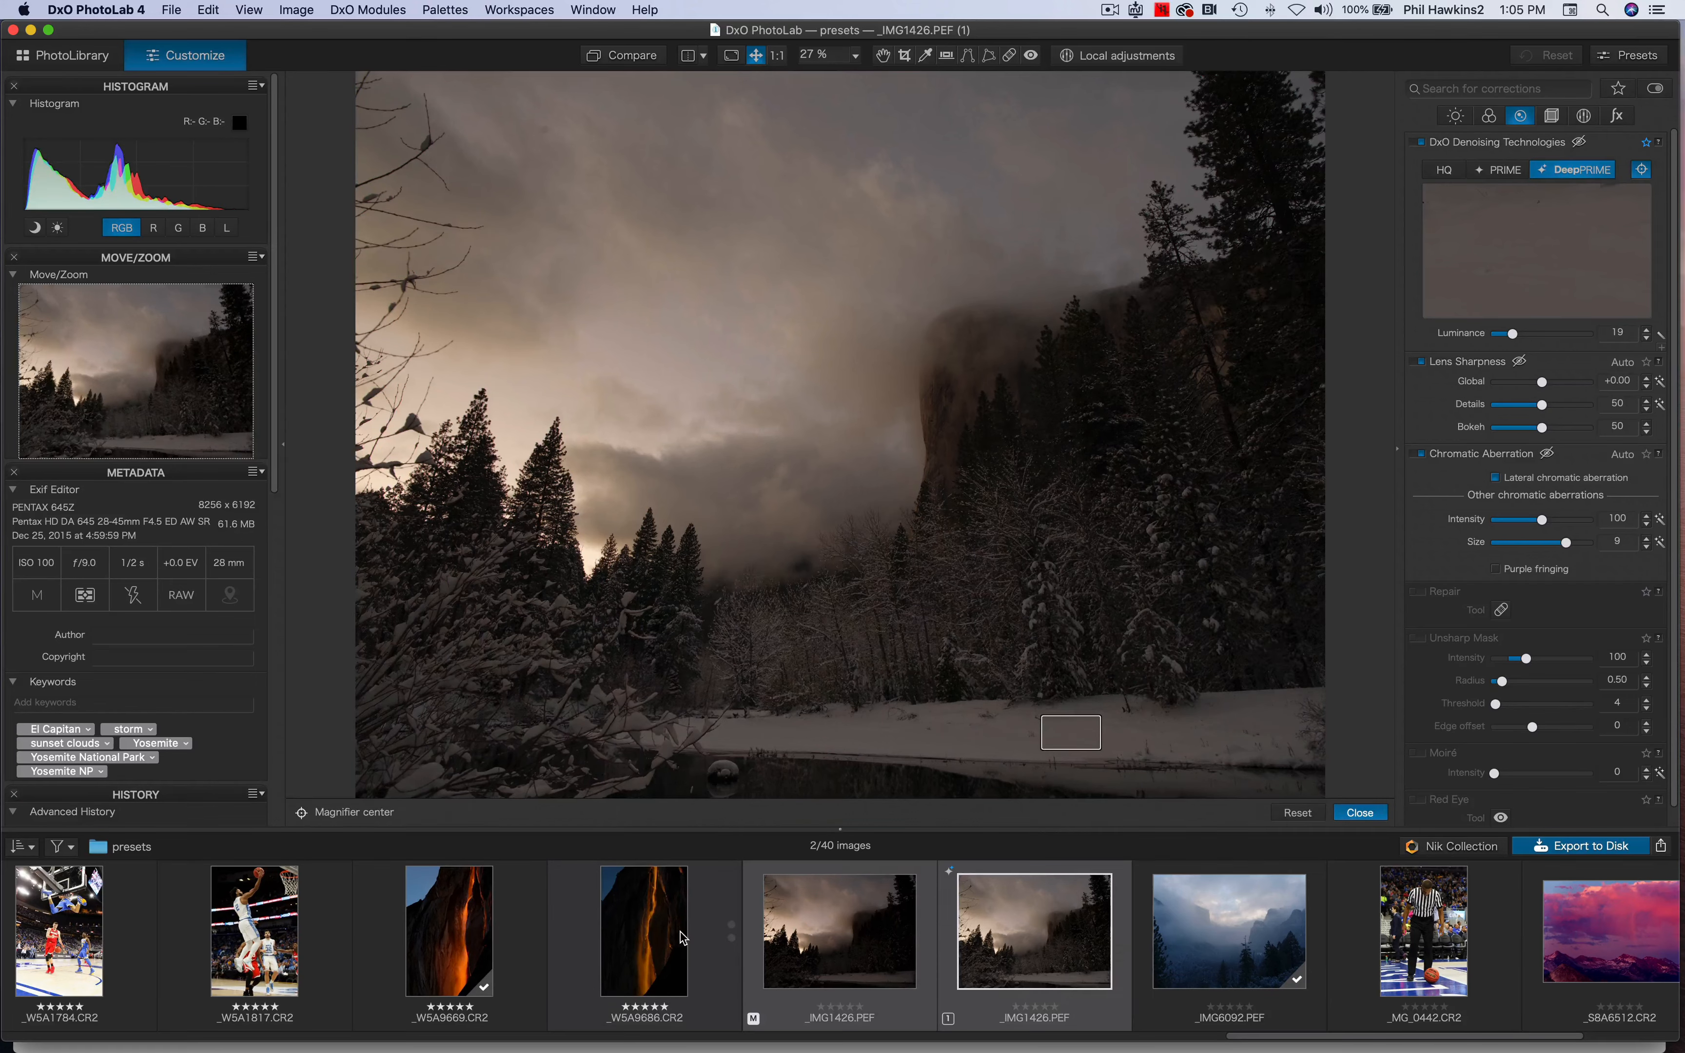
pyautogui.click(817, 940)
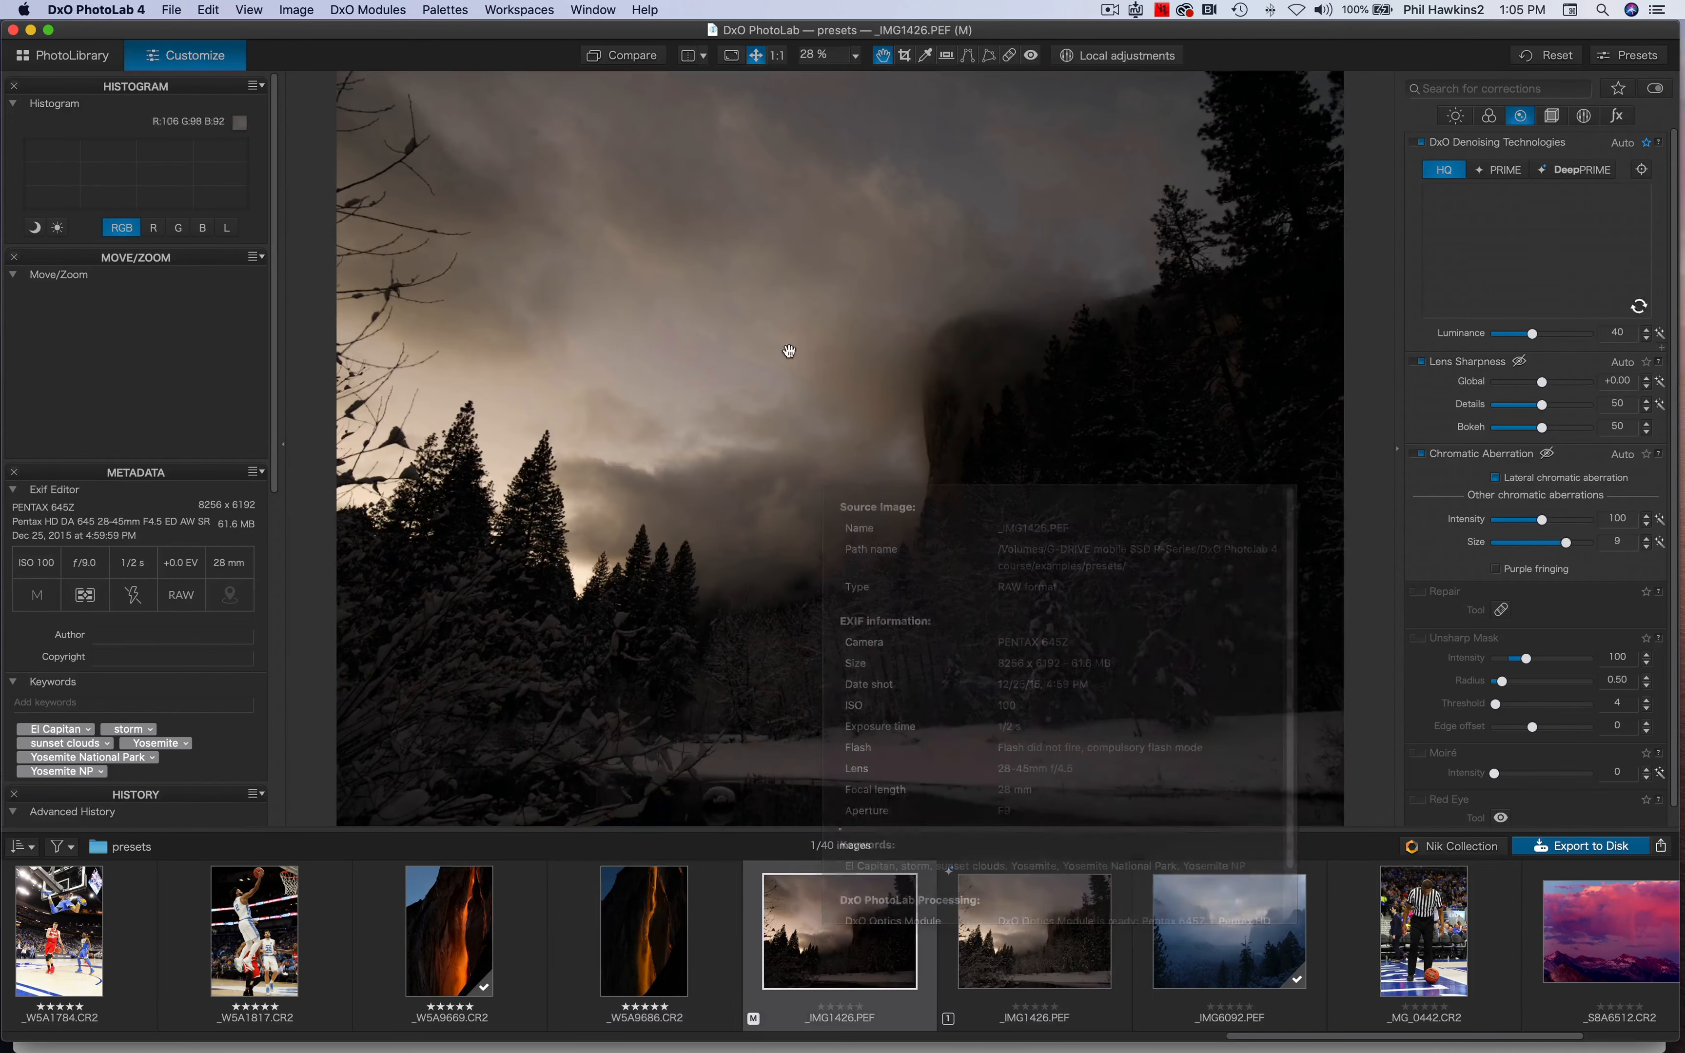
pyautogui.click(1060, 915)
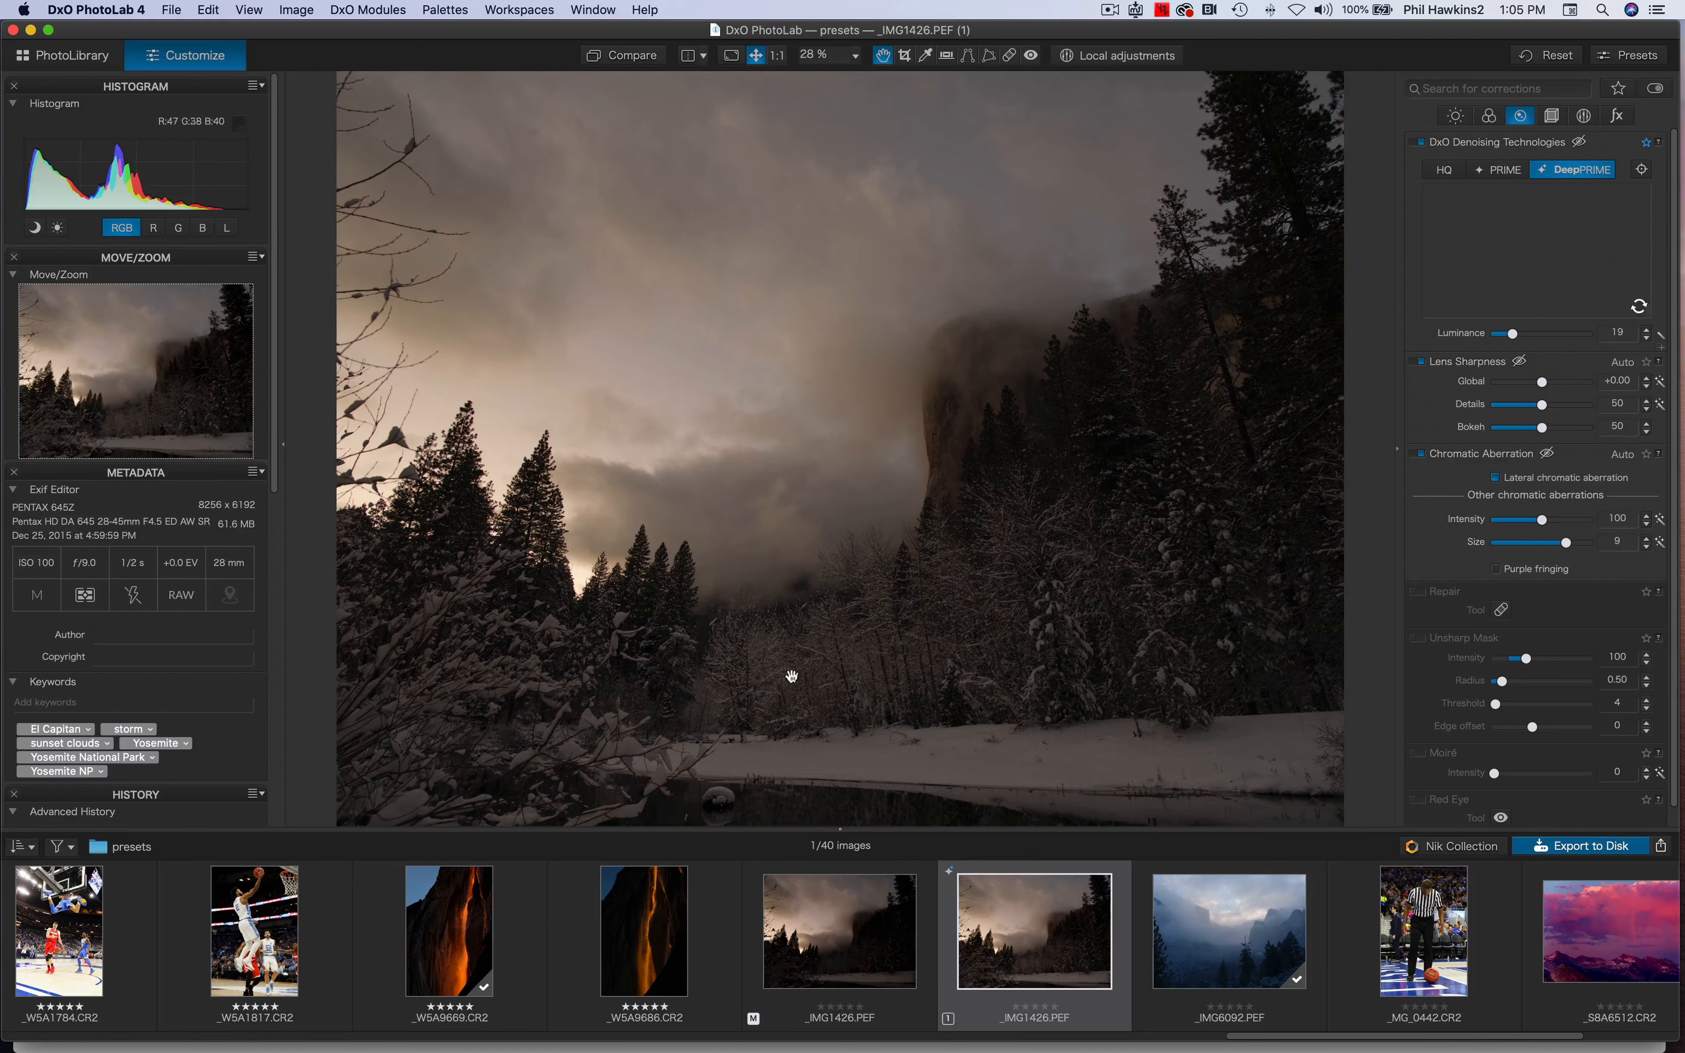